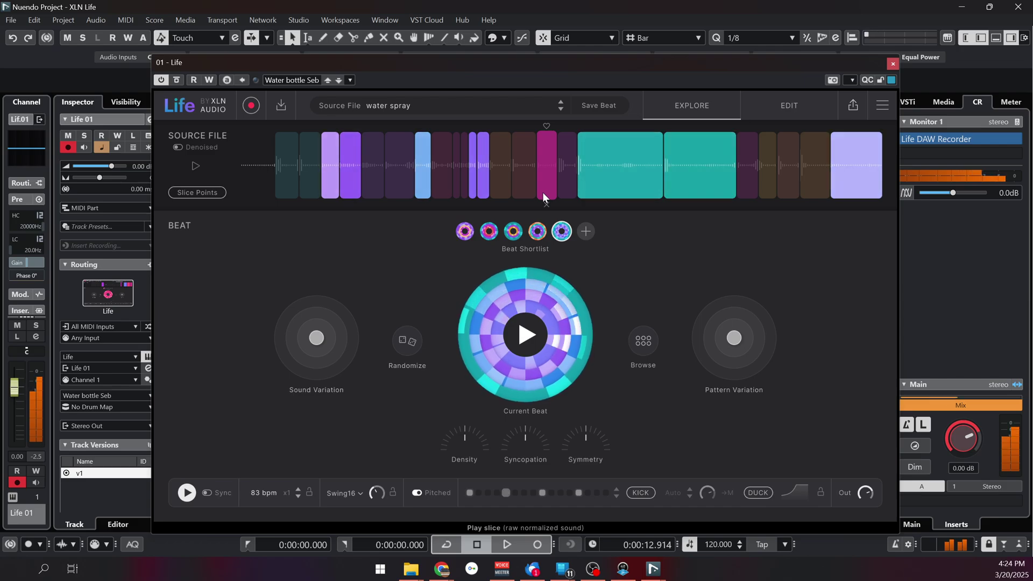
View the mirrored S24 FE phone's Recordings list, then bring Nuendo's Life window back.
click(563, 568)
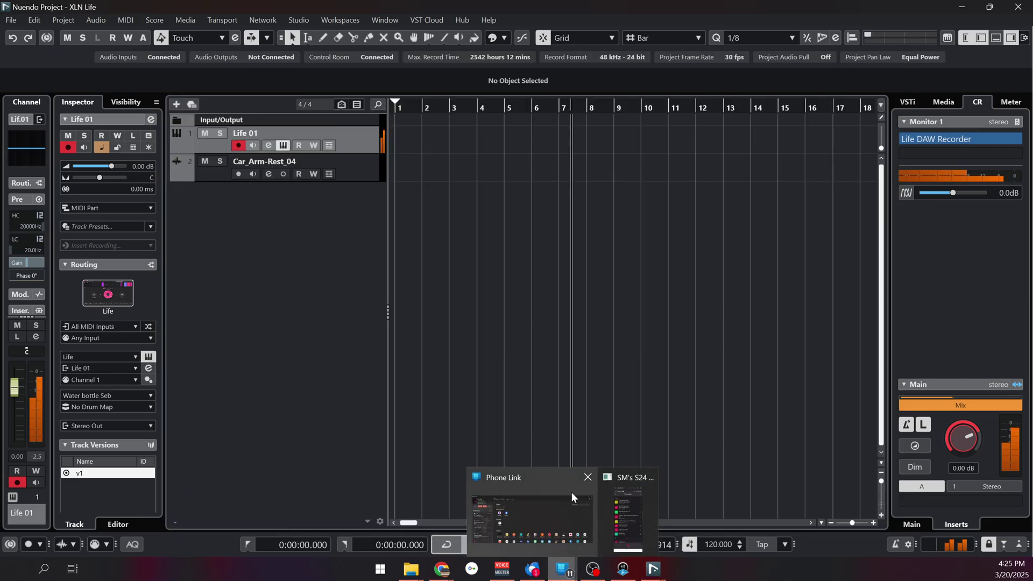
click(626, 506)
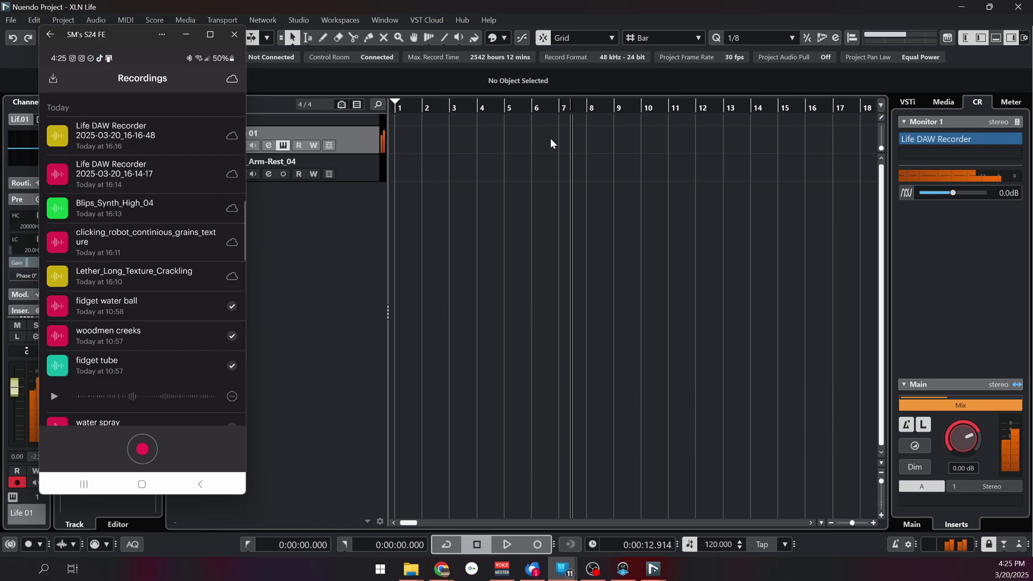
click(747, 17)
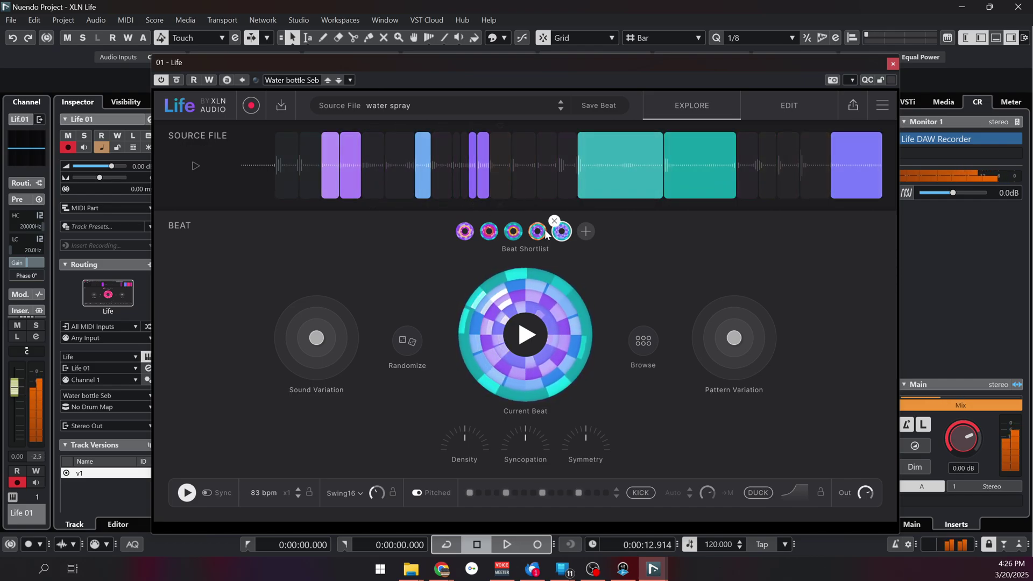
Audition shortlisted beats one to four, ending on the fourth at 105 bpm with 7tplet swing.
click(465, 231)
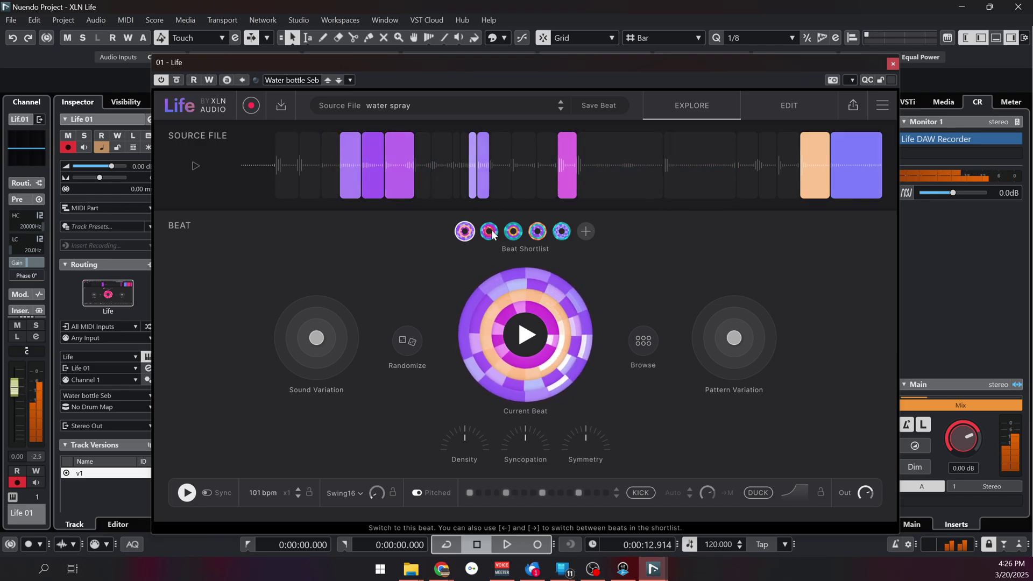
click(490, 232)
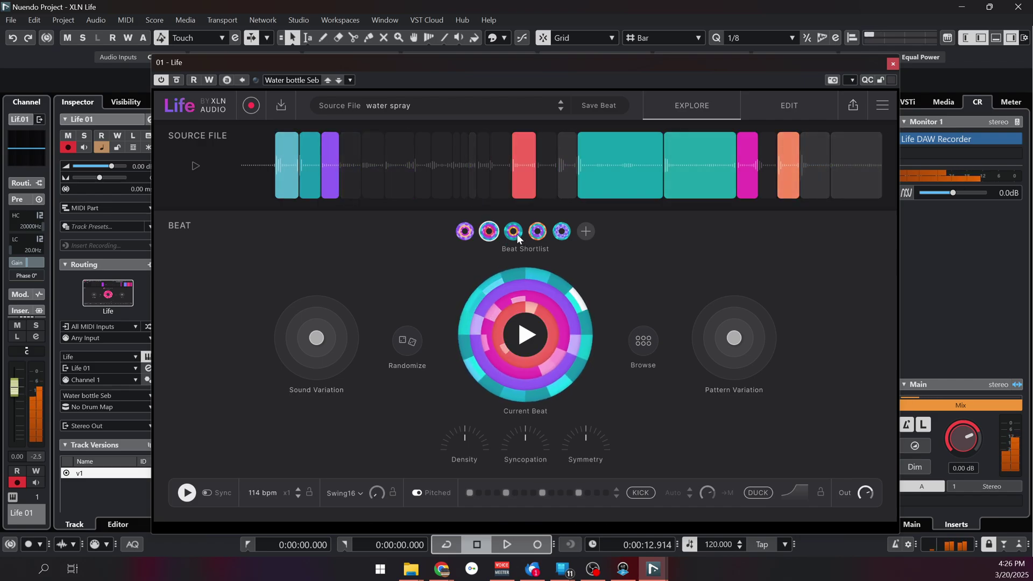
click(513, 232)
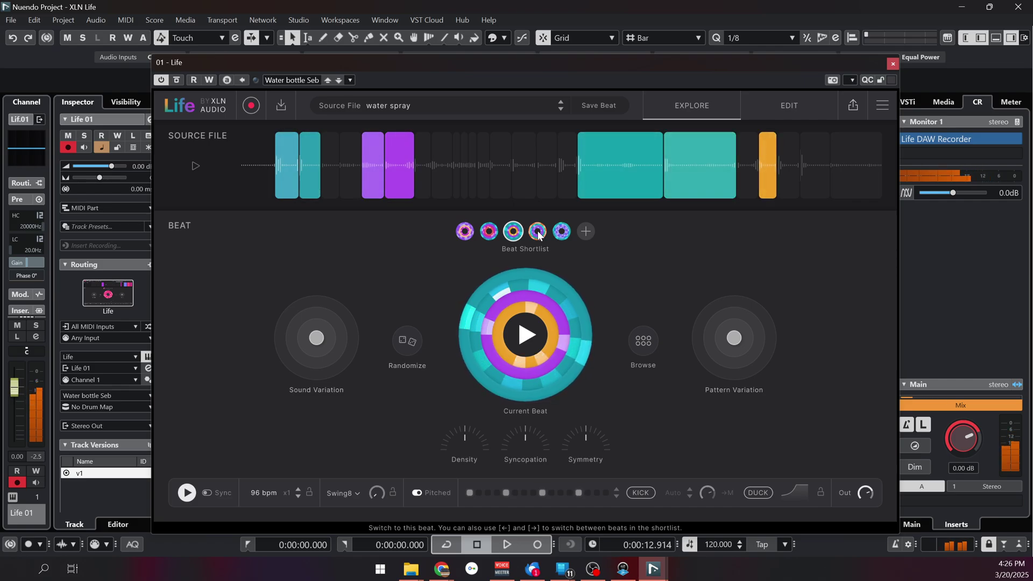
click(537, 232)
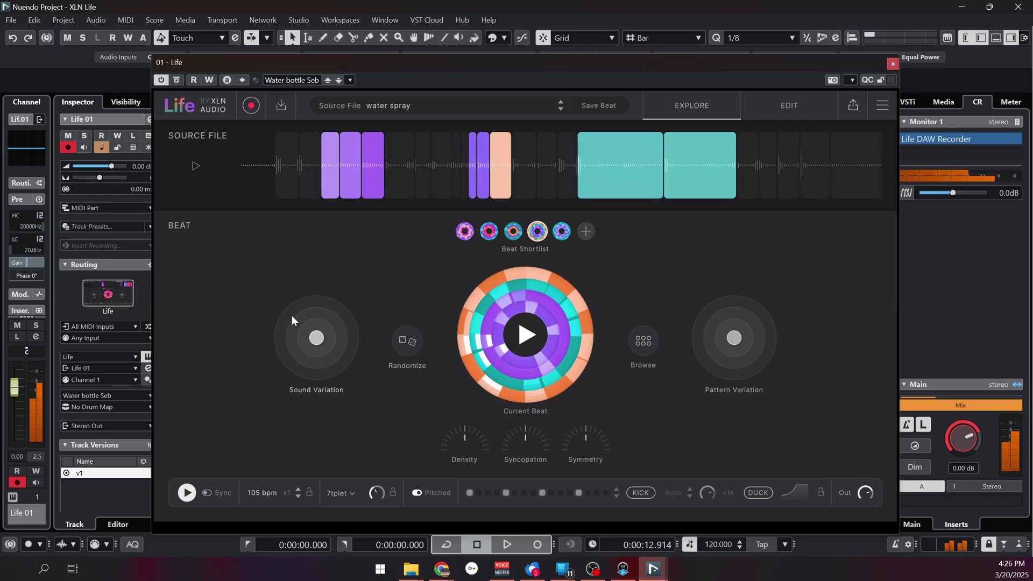
Vary sound and pattern, make the beat sparser, raise syncopation to 41% and lower symmetry.
drag(318, 339, 341, 362)
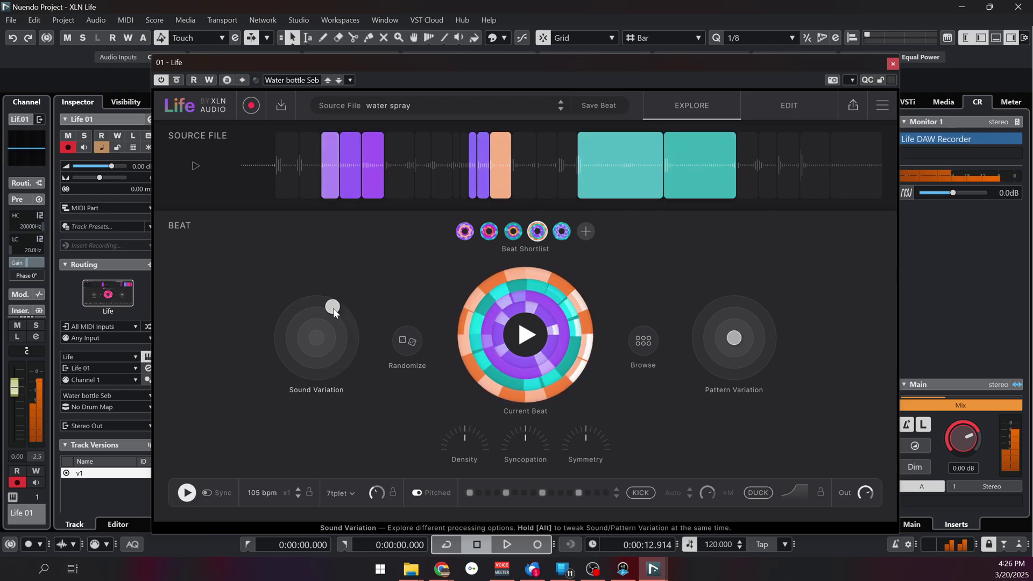
mouse_move(734, 338)
mouse_down()
mouse_move(729, 307)
mouse_move(760, 361)
mouse_move(750, 322)
mouse_move(733, 321)
mouse_up()
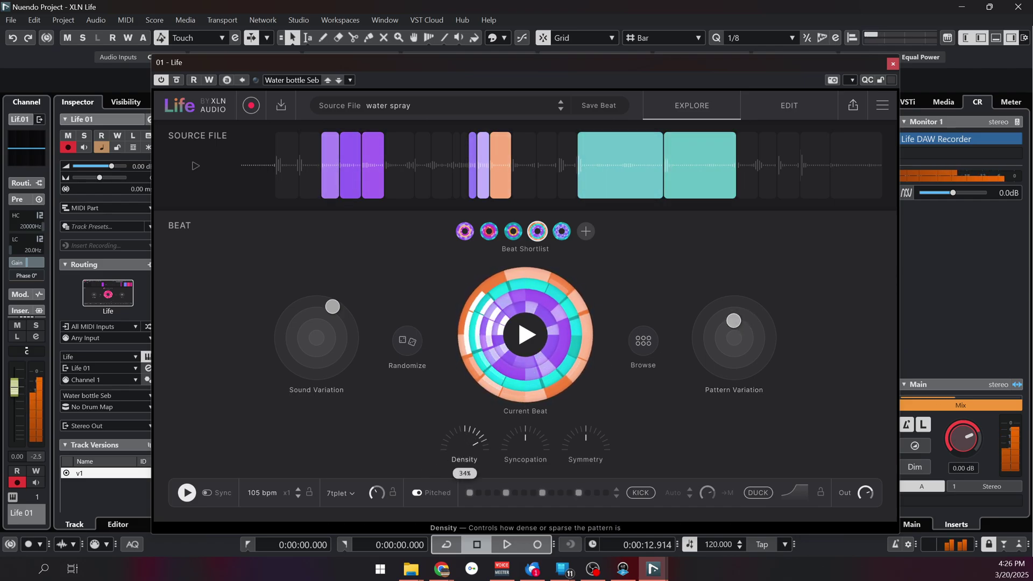
mouse_move(465, 441)
mouse_down()
mouse_move(464, 468)
mouse_move(465, 449)
mouse_up()
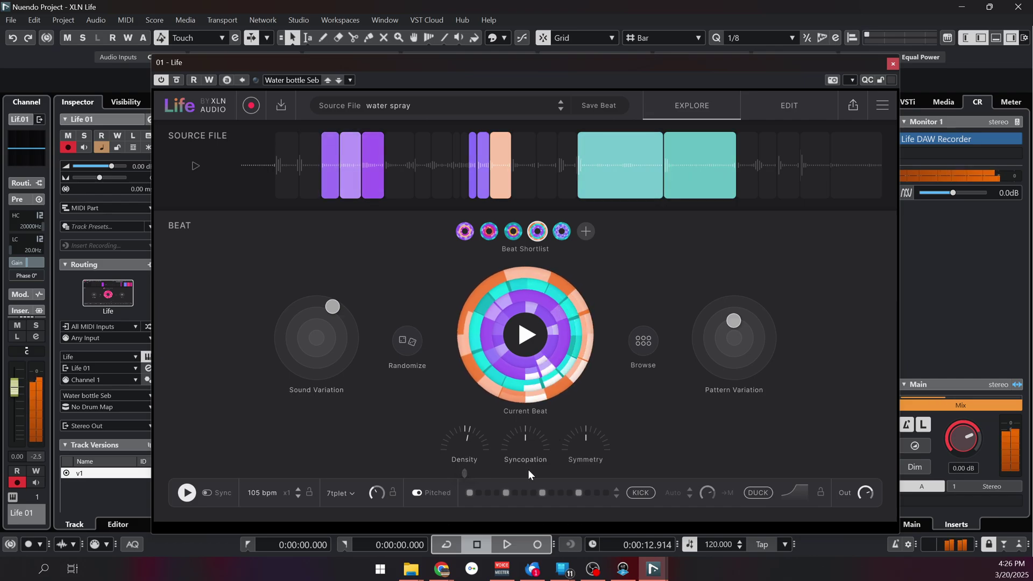
drag(526, 442, 590, 470)
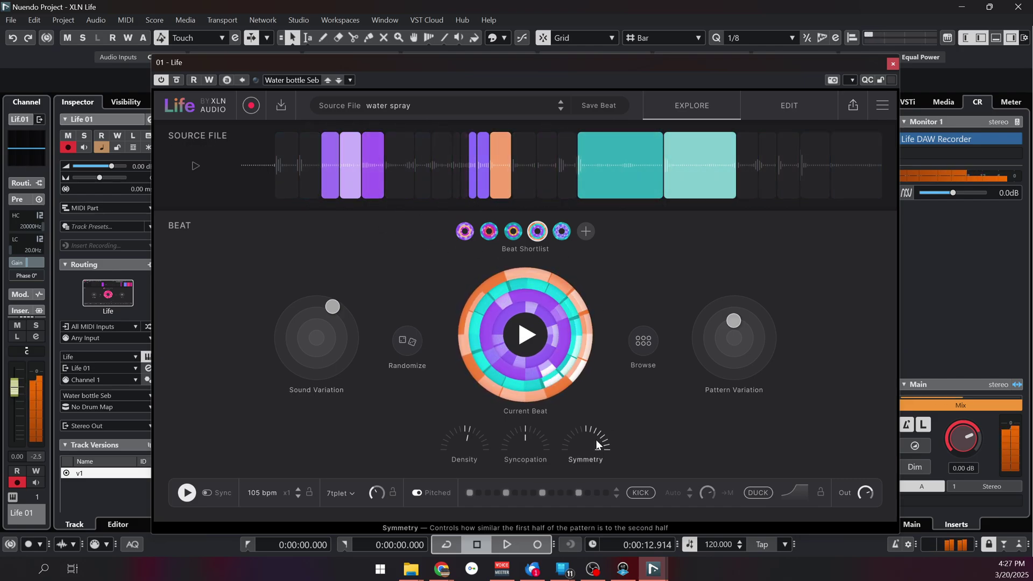
mouse_move(597, 444)
mouse_down()
mouse_move(597, 484)
mouse_move(596, 451)
mouse_up()
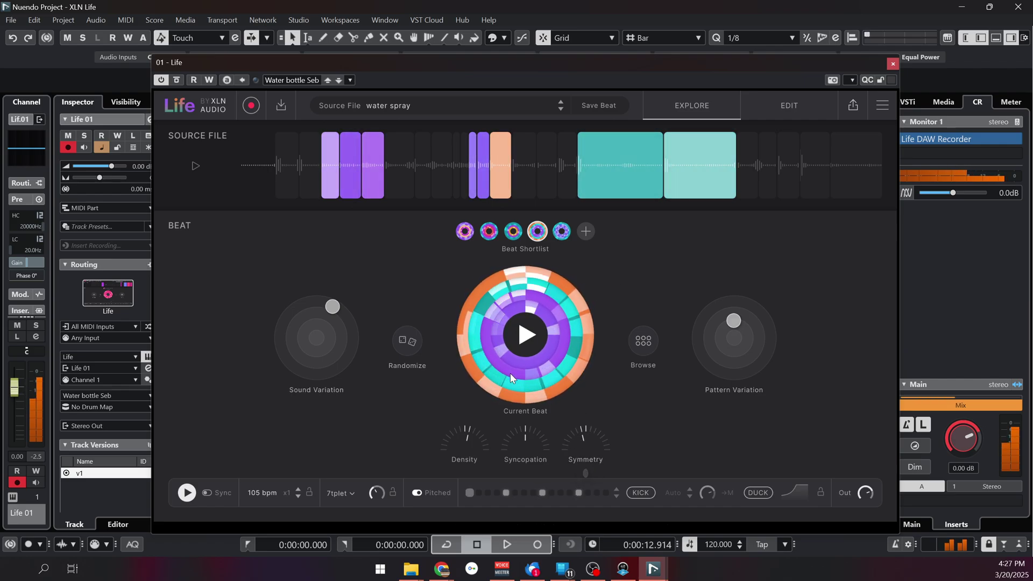
Copy the beat into a new shortlist slot and replace it with a 133 bpm Swing16 Beat Browser beat.
click(585, 232)
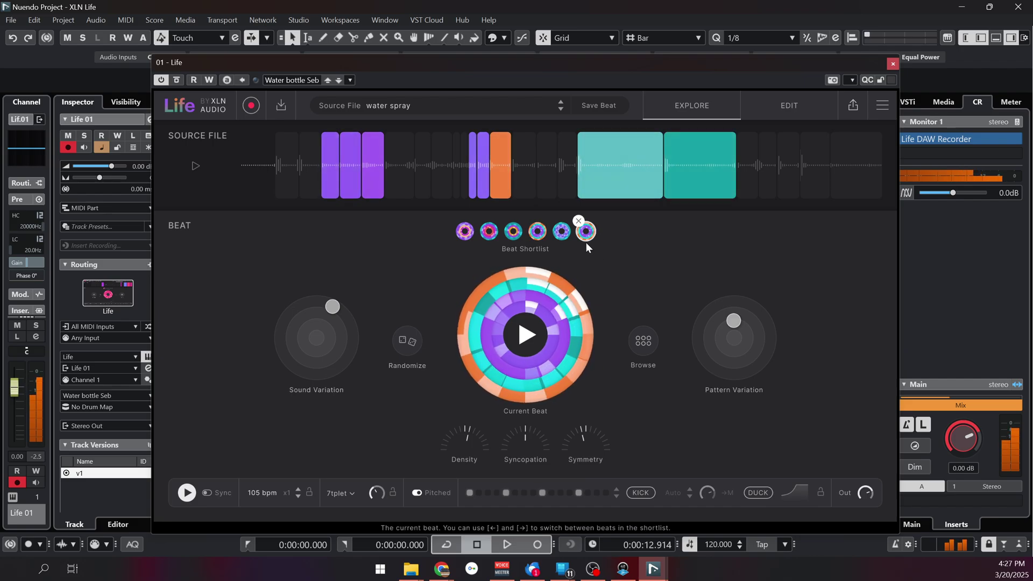
click(645, 341)
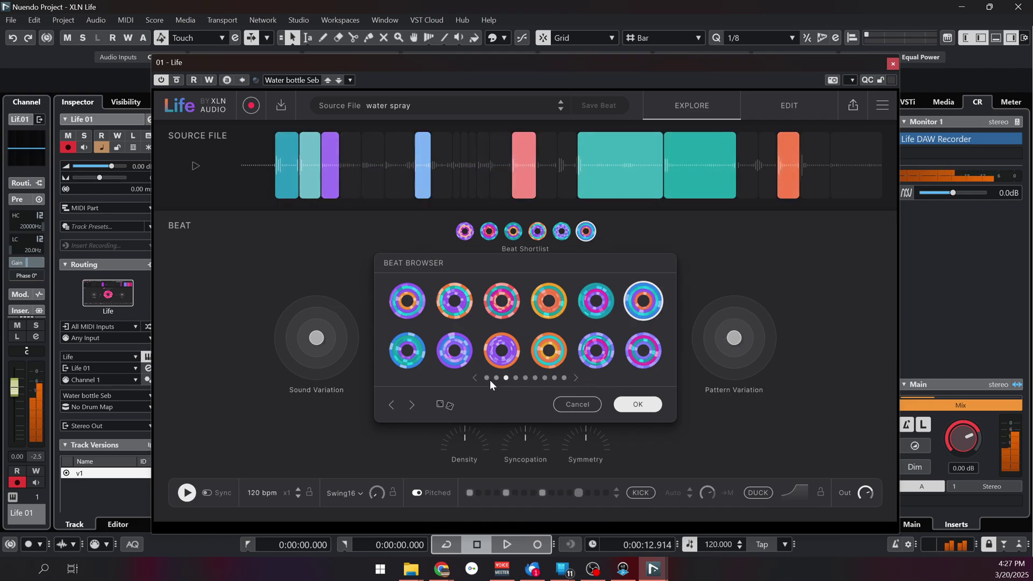
click(604, 355)
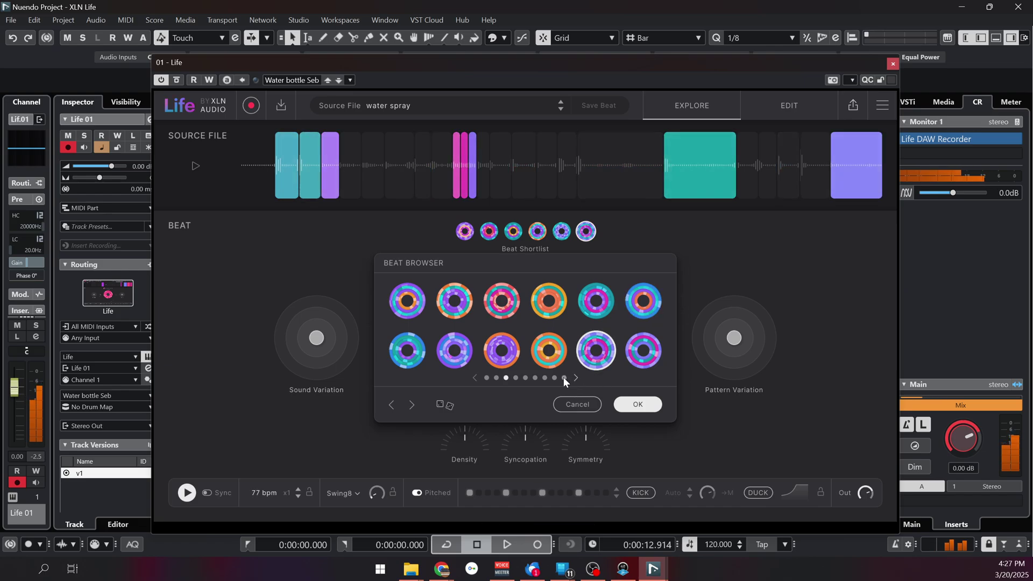
click(516, 377)
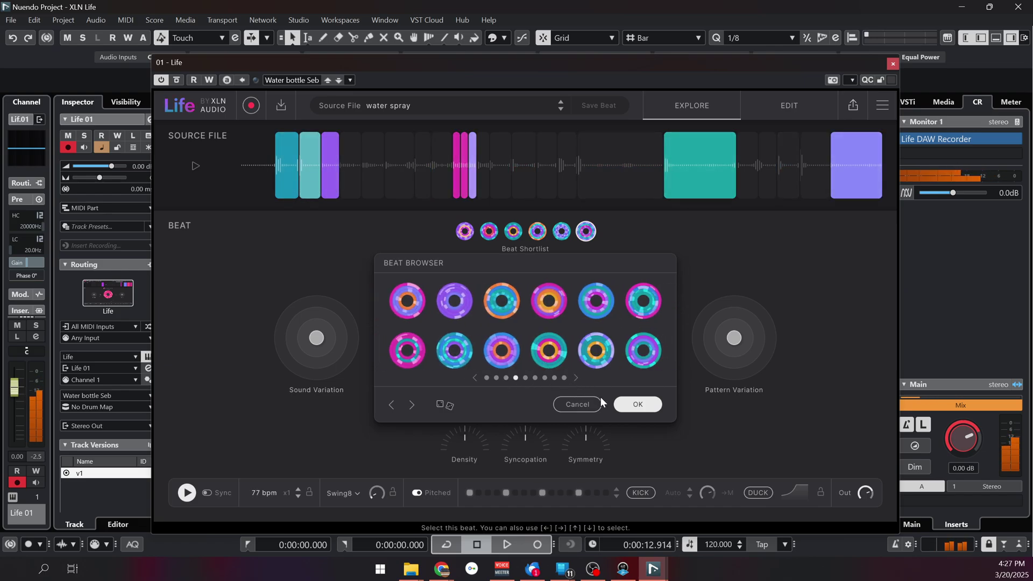
key(Left)
click(601, 360)
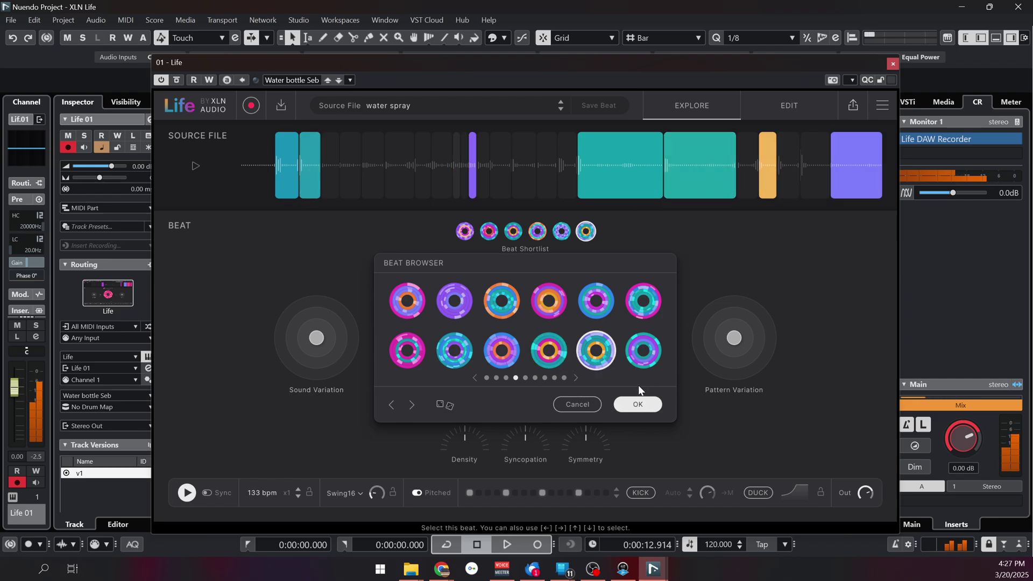
click(637, 403)
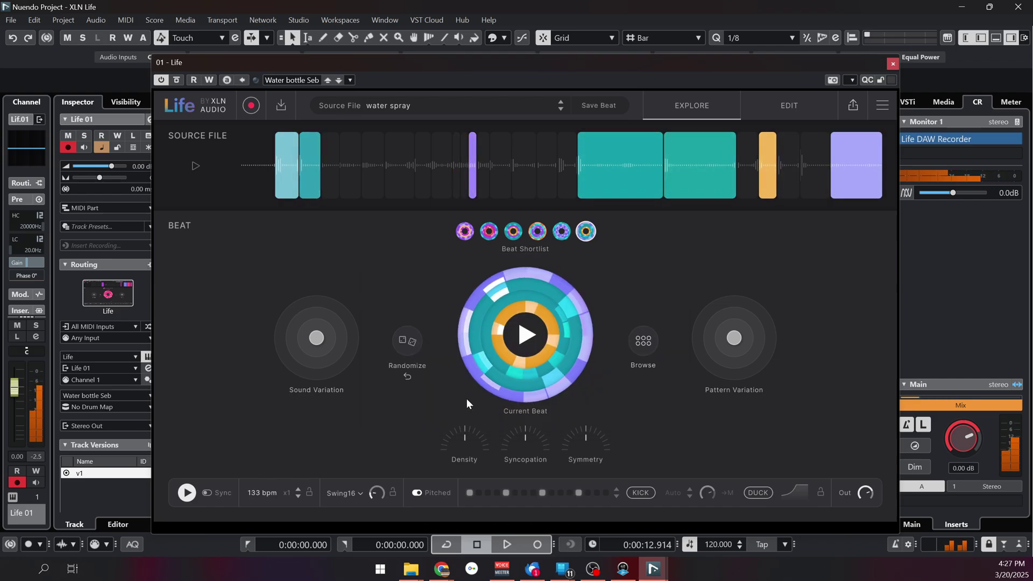
Randomize the beat twice, revert to the 105 bpm Swing16 pattern, and switch on KICK.
click(409, 341)
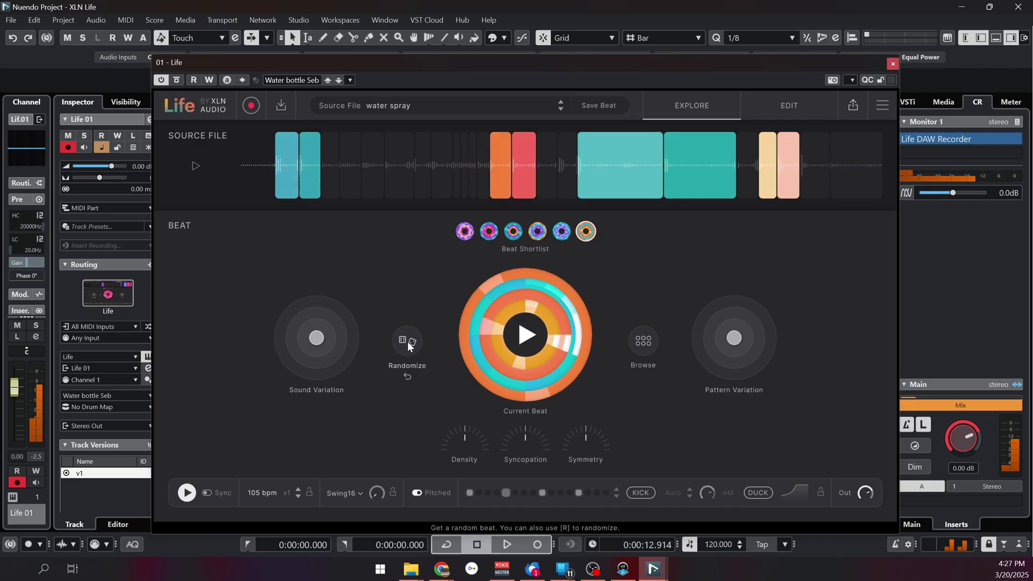
key(r)
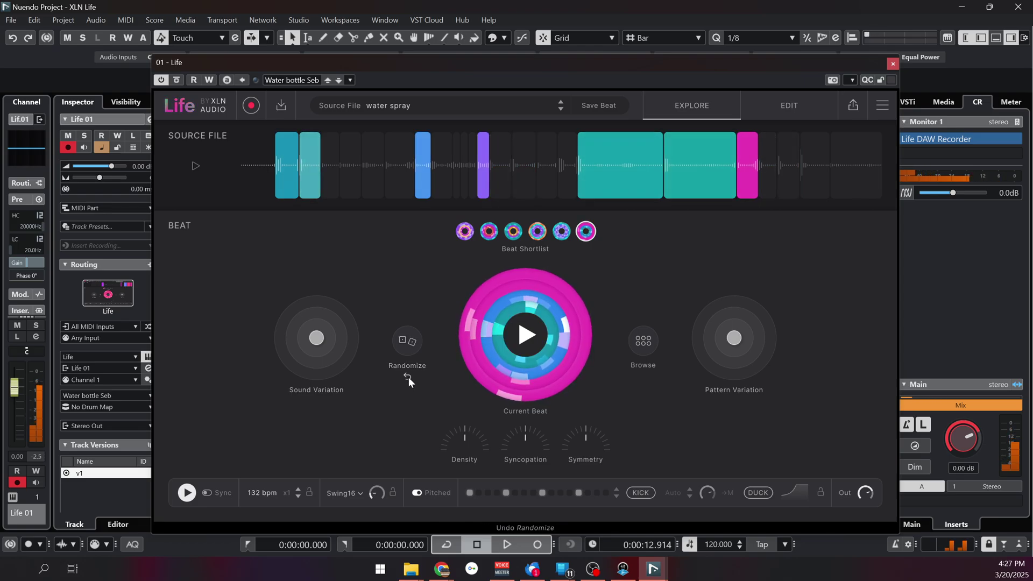
click(409, 376)
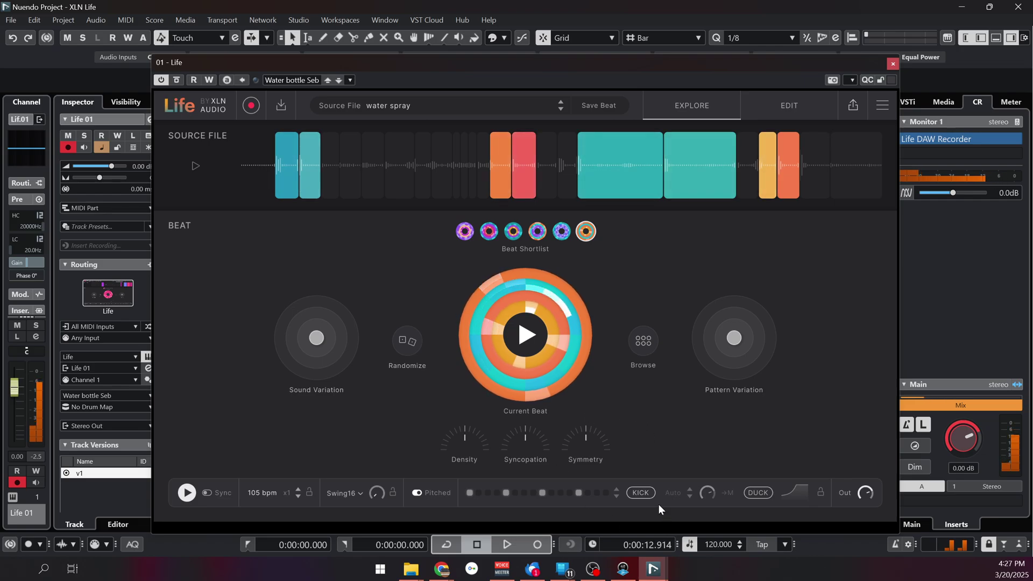
click(642, 492)
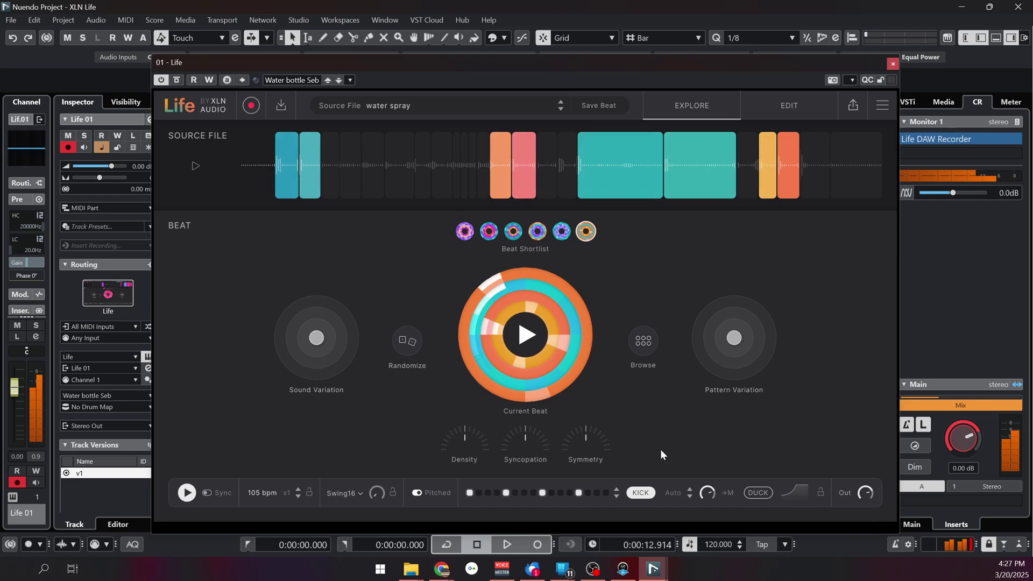
Reload the third shortlisted 96 bpm Swing8 beat, re-enable the kick and leave its style on Auto.
click(510, 233)
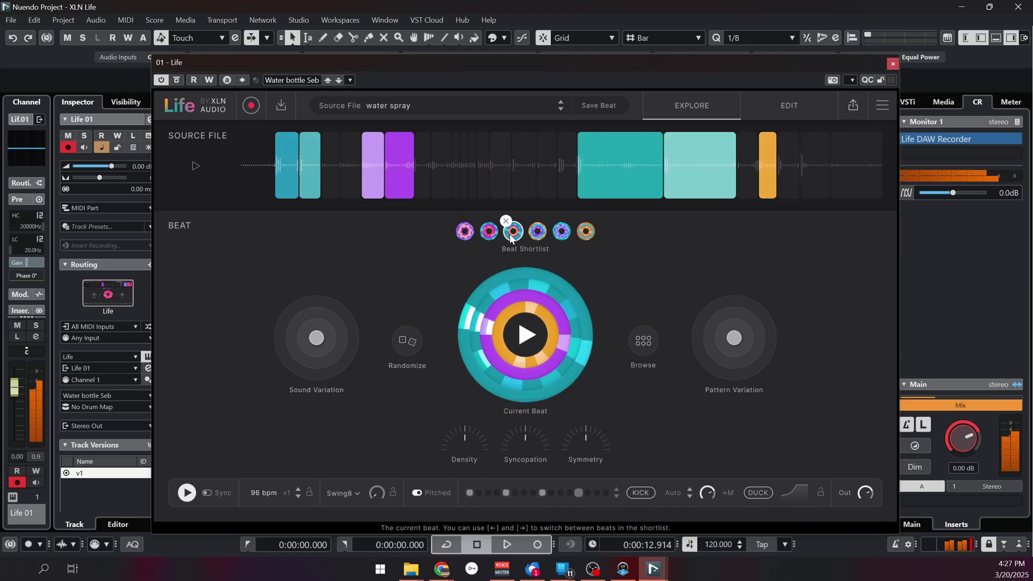
click(641, 492)
click(641, 492)
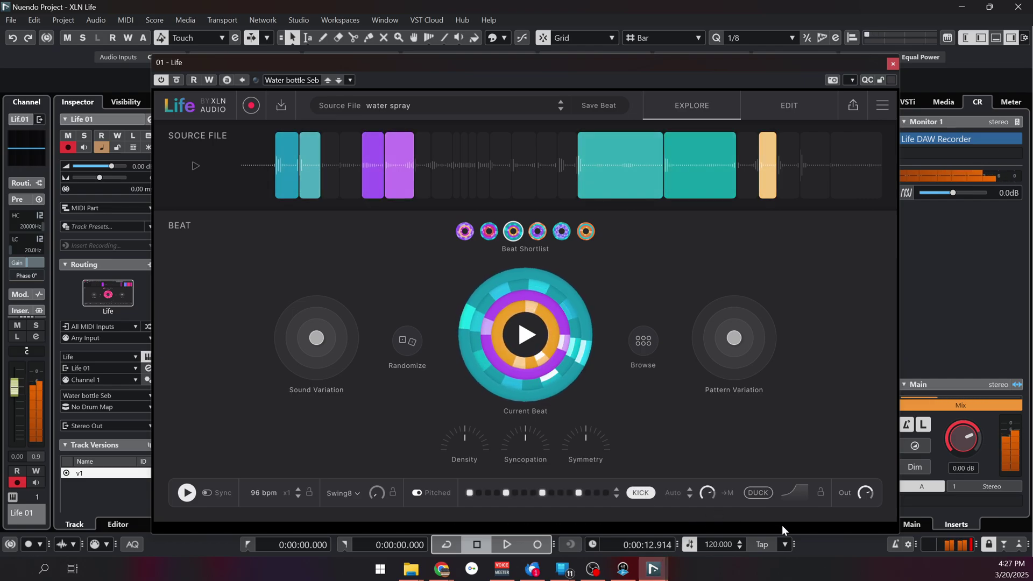
click(672, 493)
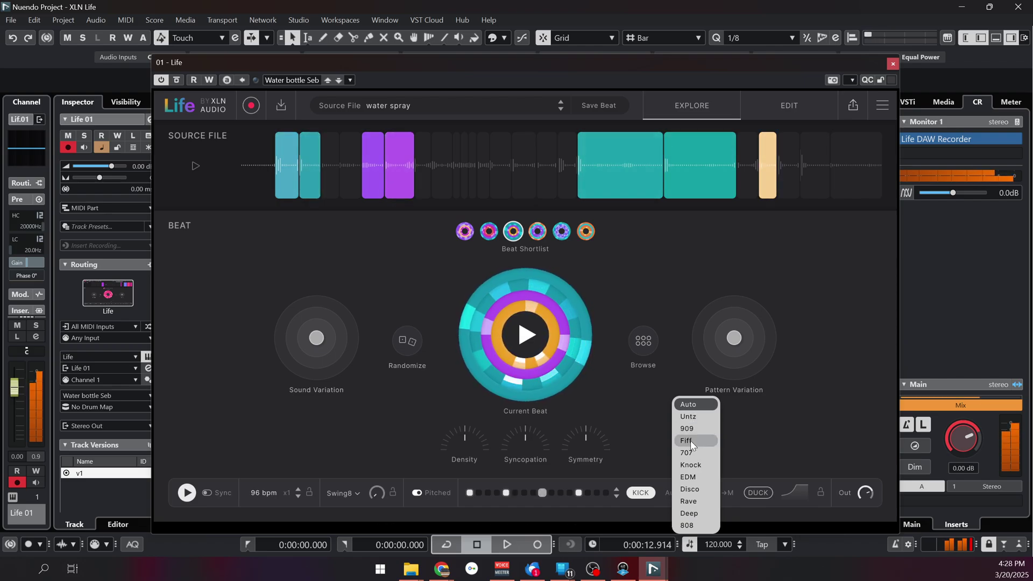
click(644, 448)
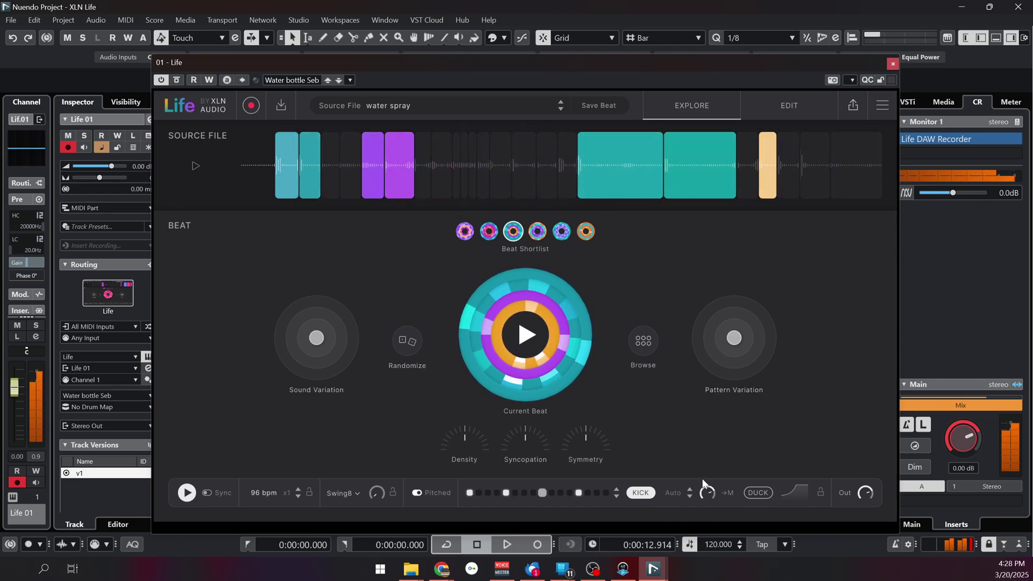
Enable ducking at about 16% without kick triggering, sync the beat to 120 bpm and play it.
click(758, 492)
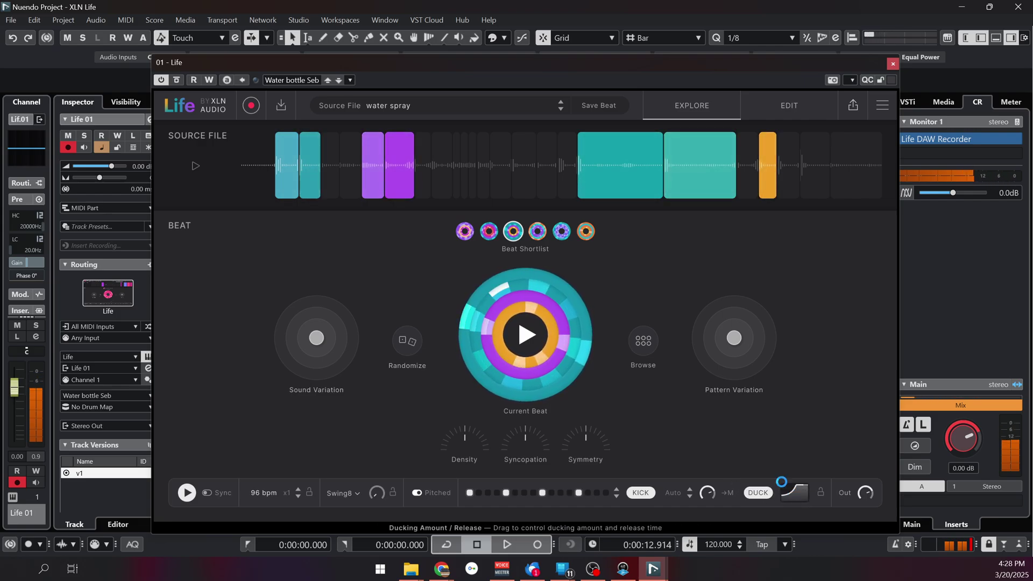
click(653, 494)
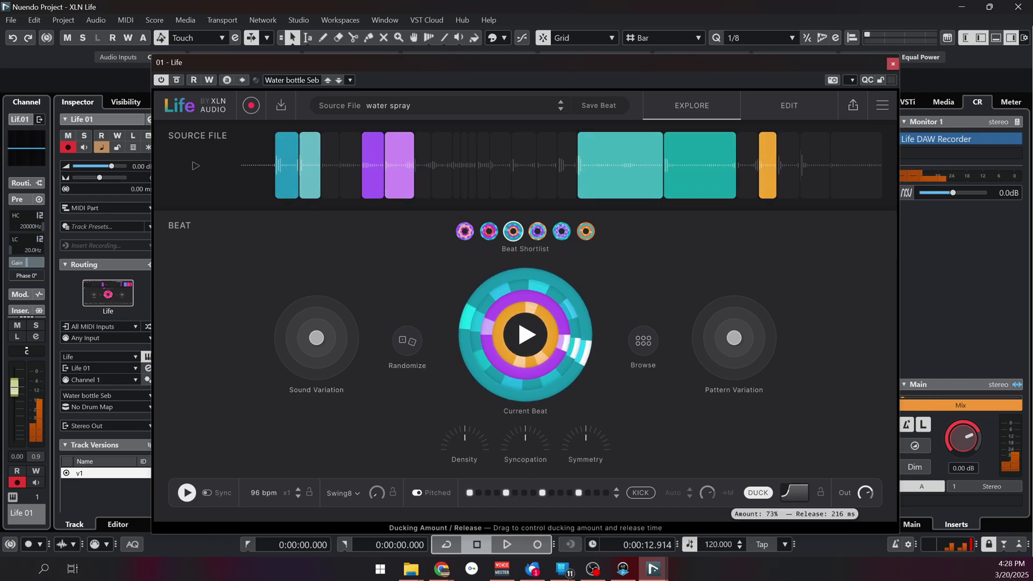
drag(794, 492, 753, 499)
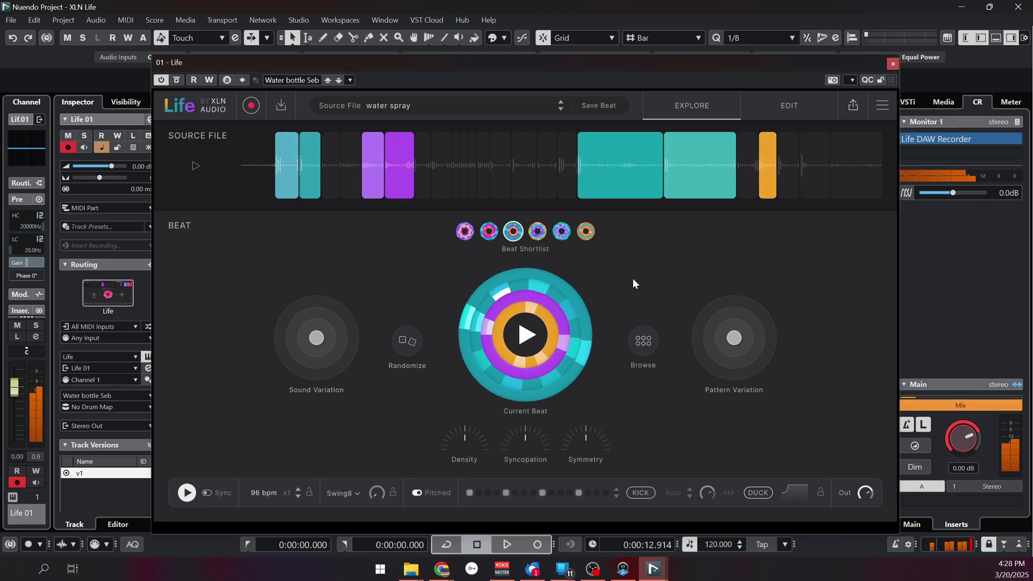
click(206, 492)
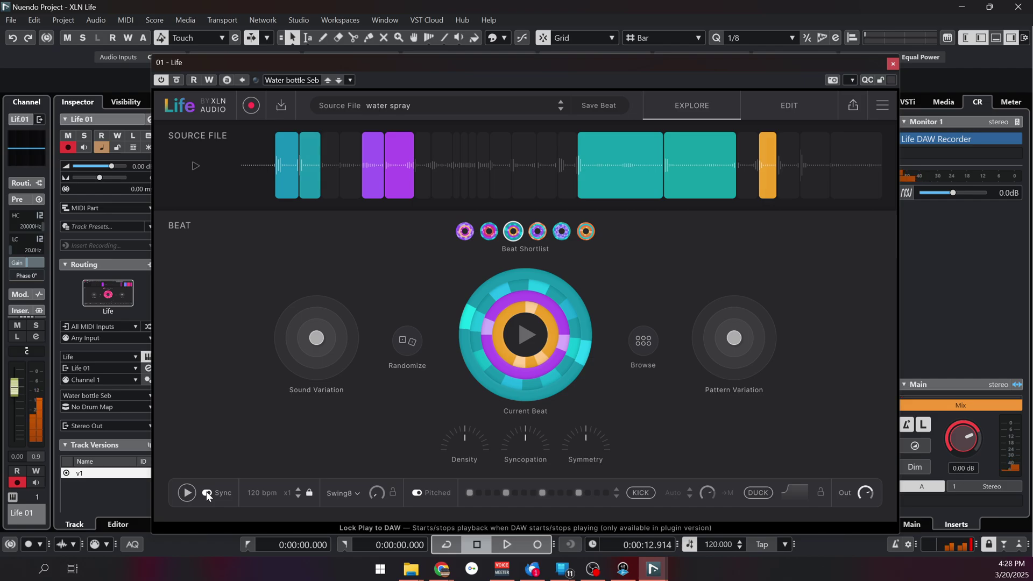
click(530, 353)
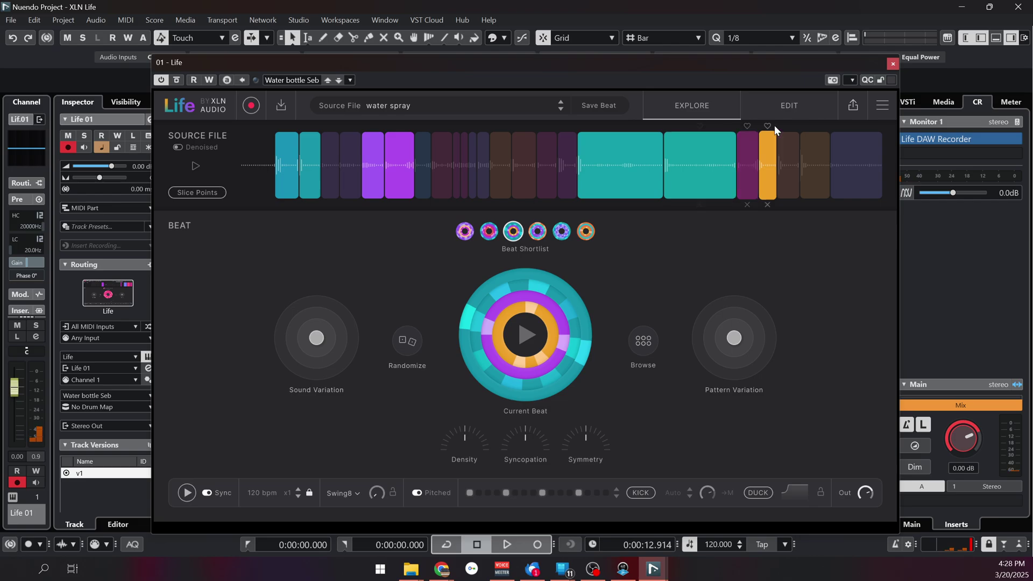
Switch to the EDIT page showing the water spray file's four slice rows and A/B patterns.
click(782, 106)
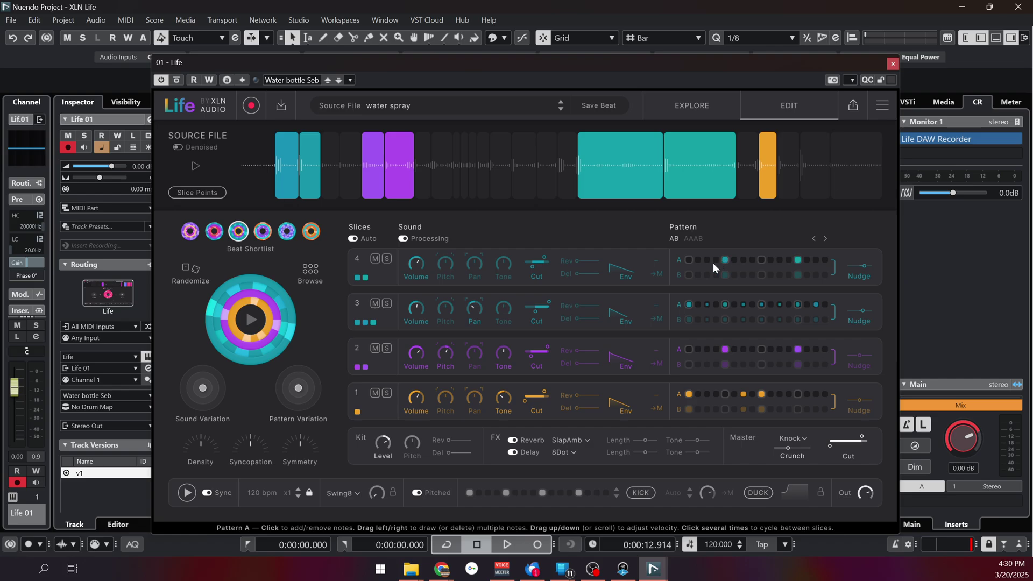
click(694, 238)
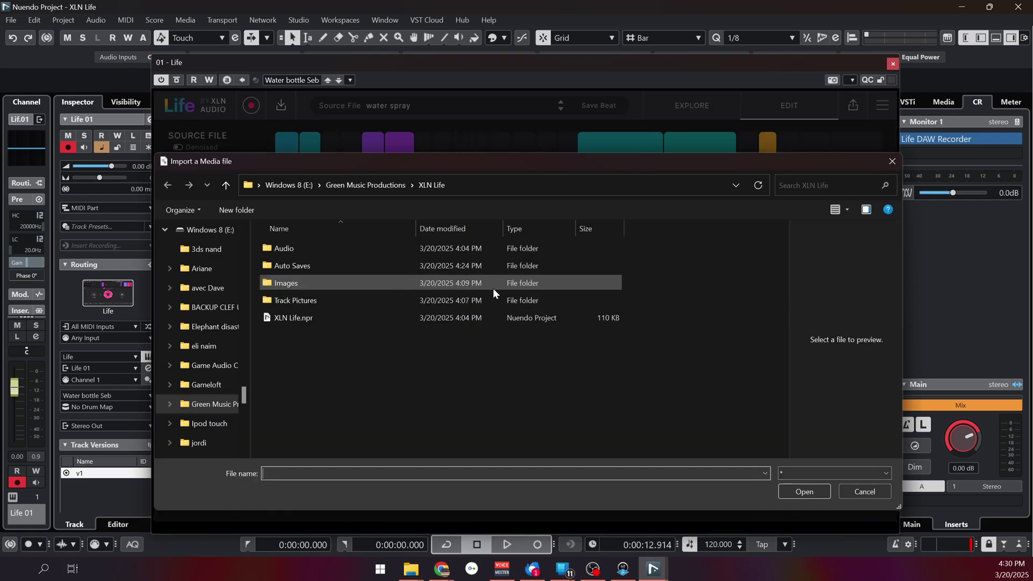
drag(531, 167, 539, 141)
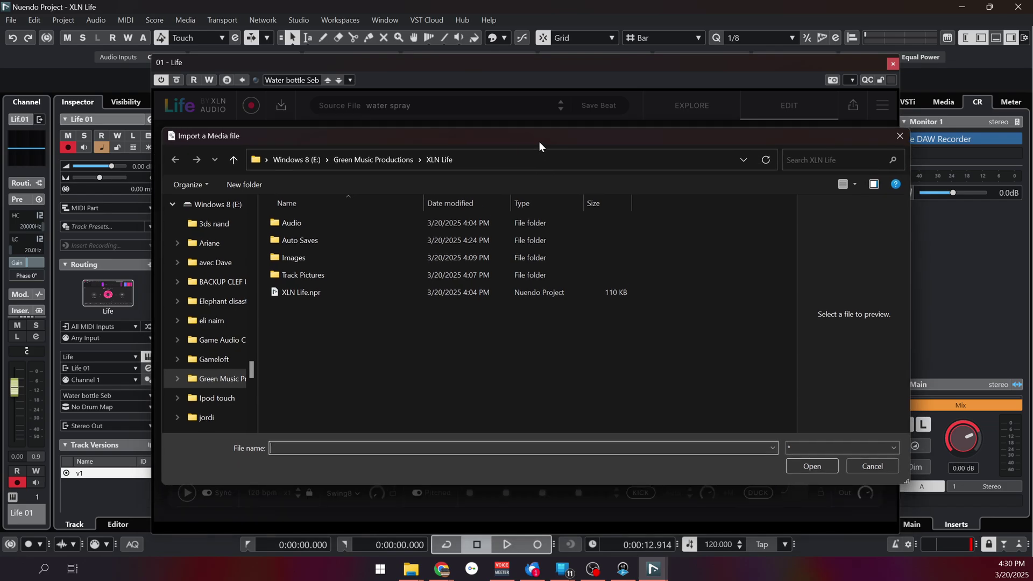
click(899, 136)
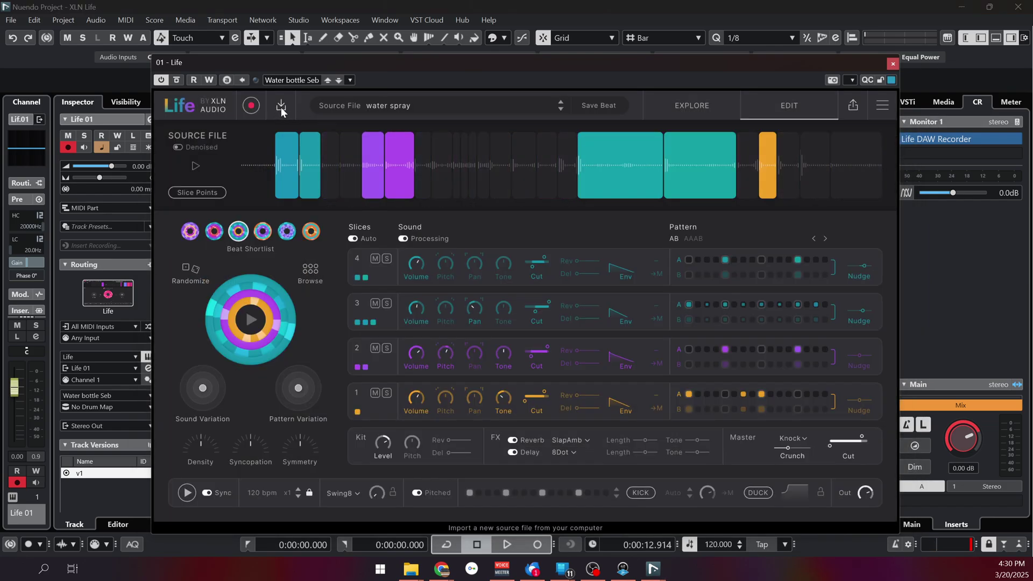
Close the Life window, bring the Rubbing sounds Explorer folder forward, then reopen Life.
click(893, 63)
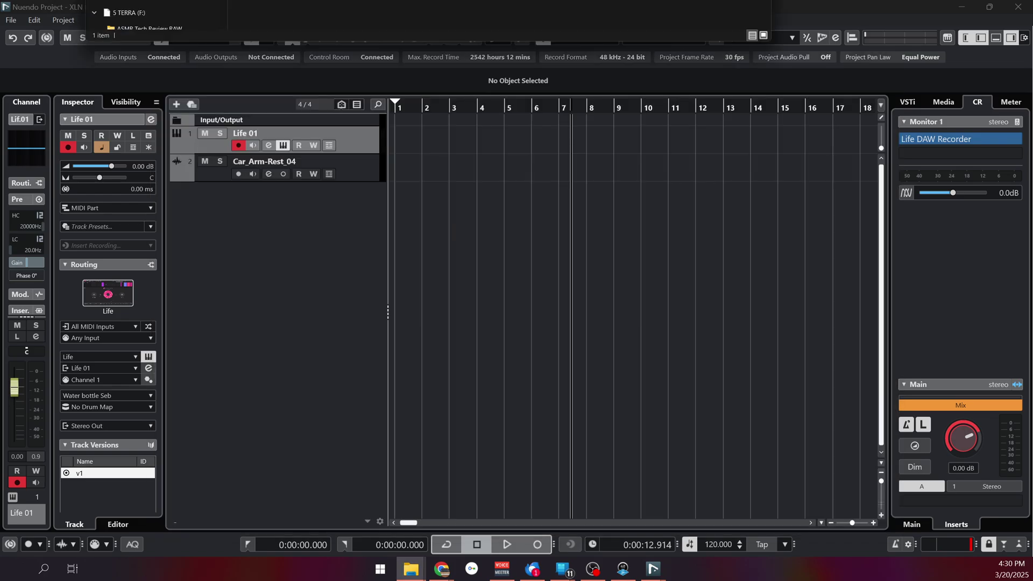
key(alt+Tab)
mouse_move(563, 16)
mouse_down()
mouse_move(563, 44)
mouse_move(563, 10)
mouse_up()
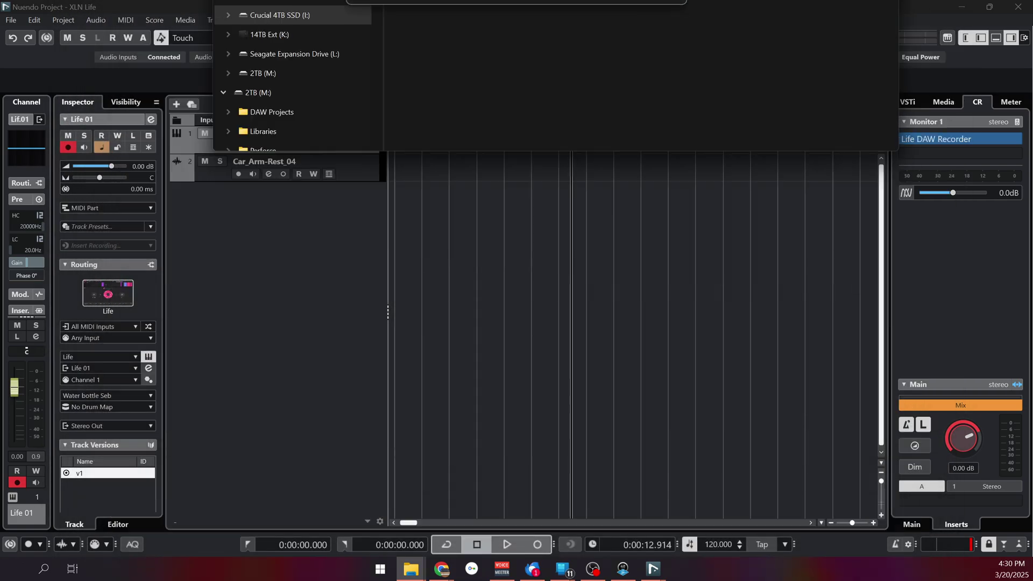
key(Return)
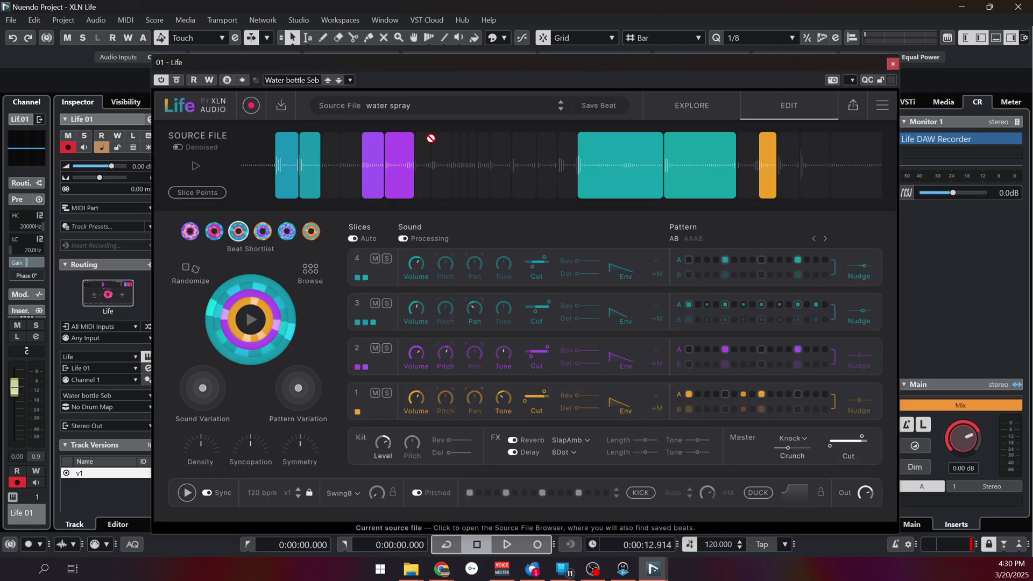
Import the PLASFric Plastic Game Case Friction Rub file, trimmed to about 15 seconds, as the source.
drag(453, 179, 453, 179)
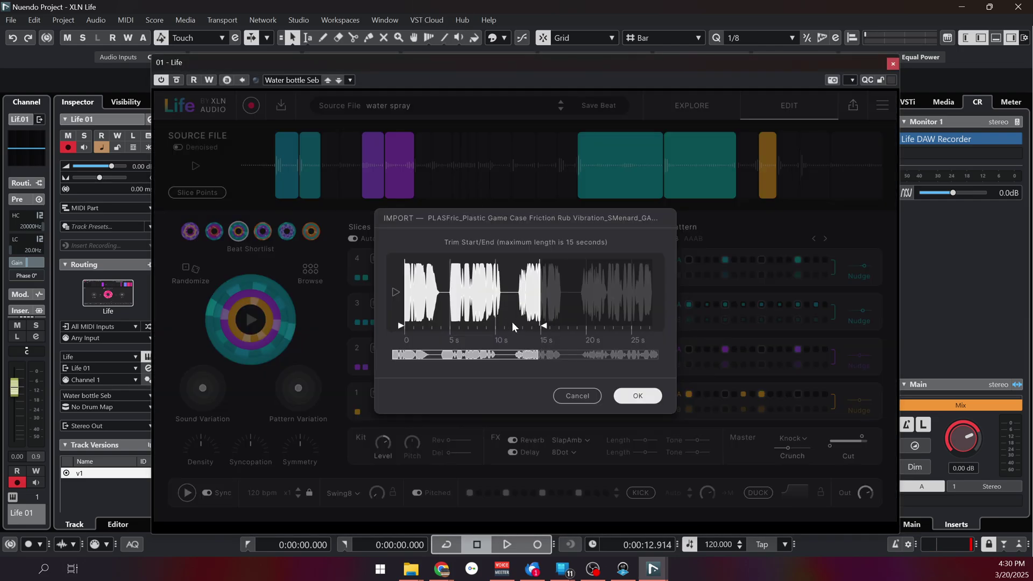
drag(544, 323, 546, 324)
click(637, 397)
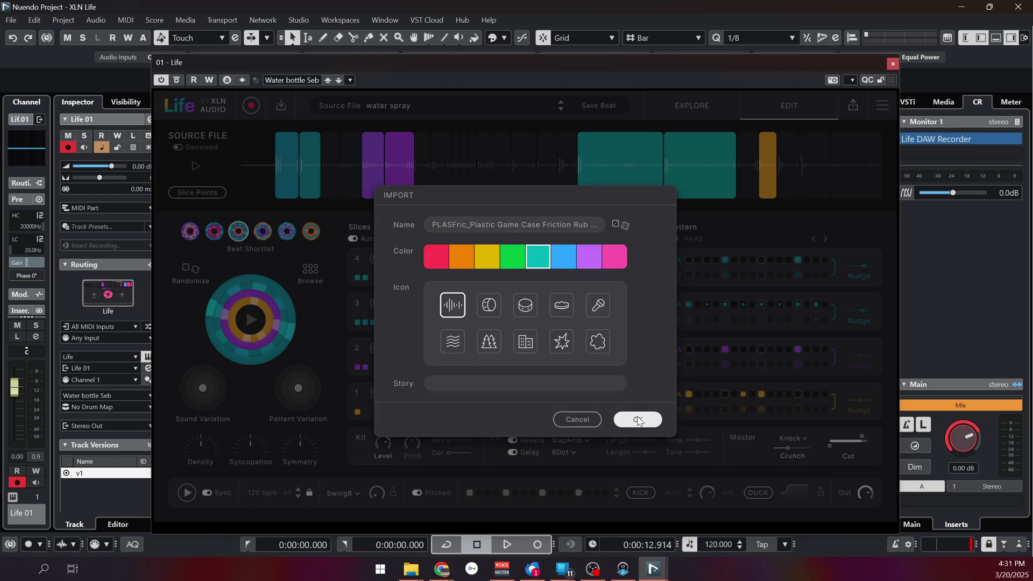
click(638, 421)
click(577, 360)
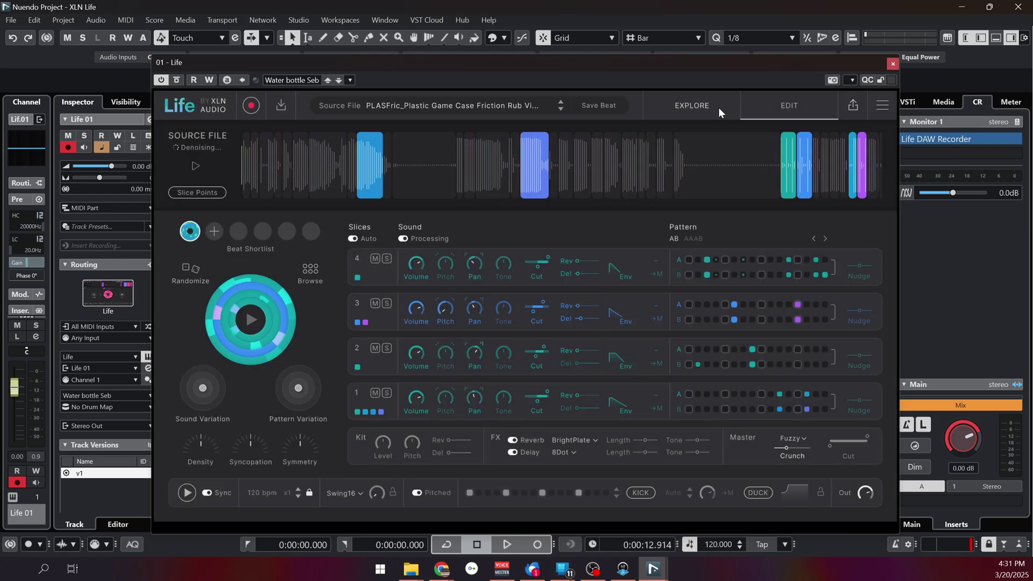
Play the beat built from the new sound and open the Beat Browser at its first page.
click(699, 105)
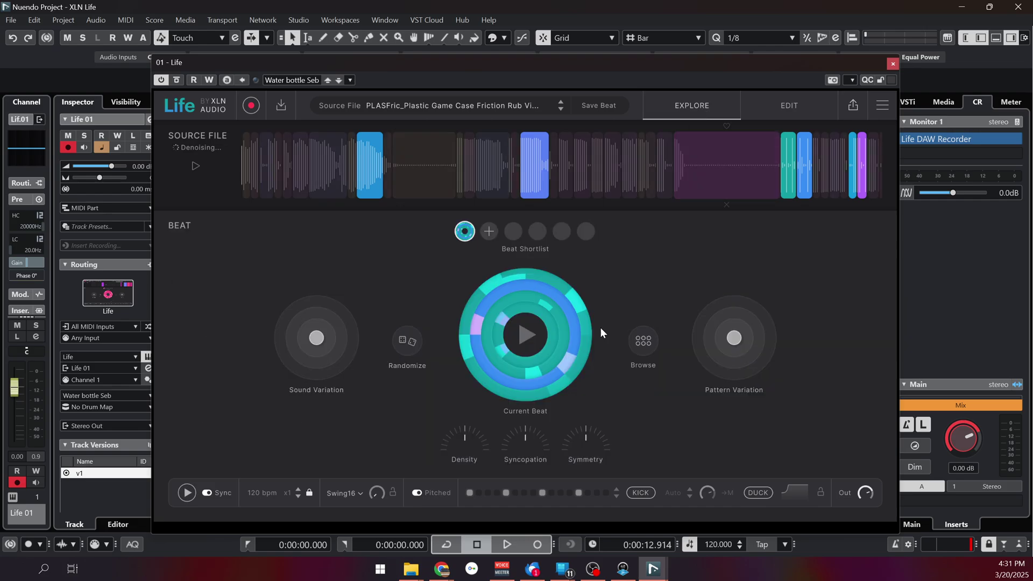
click(541, 322)
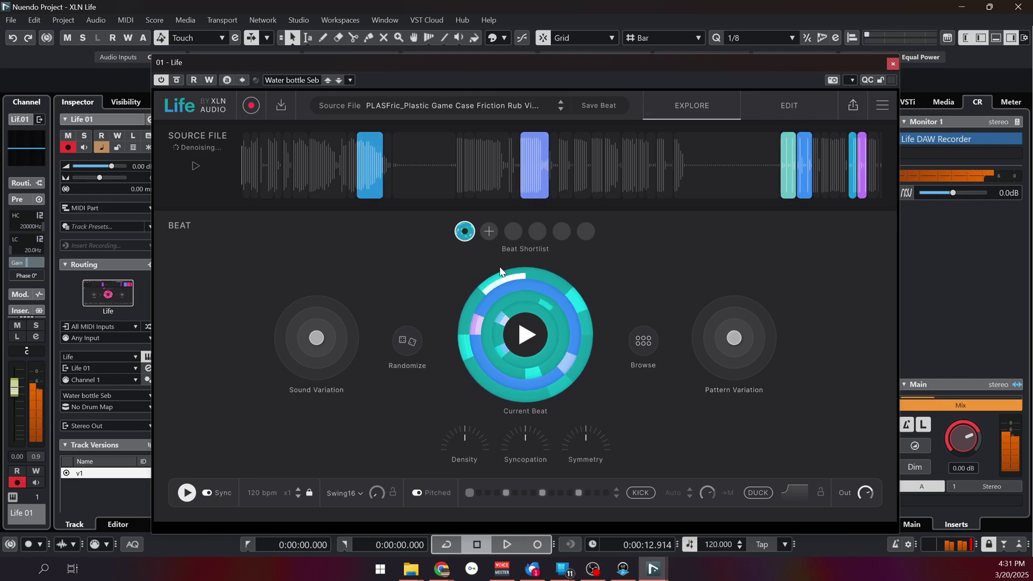
click(643, 340)
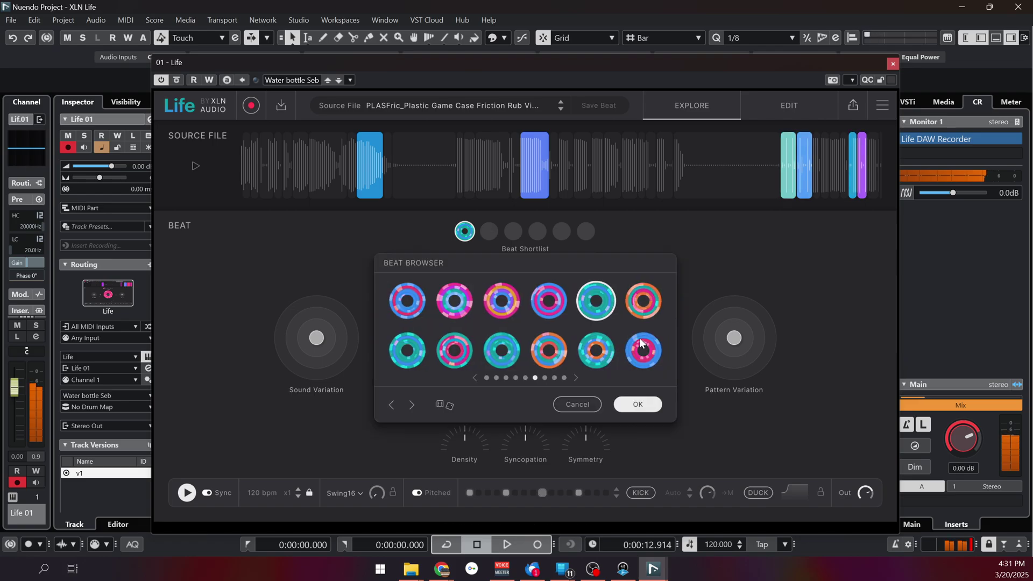
click(487, 377)
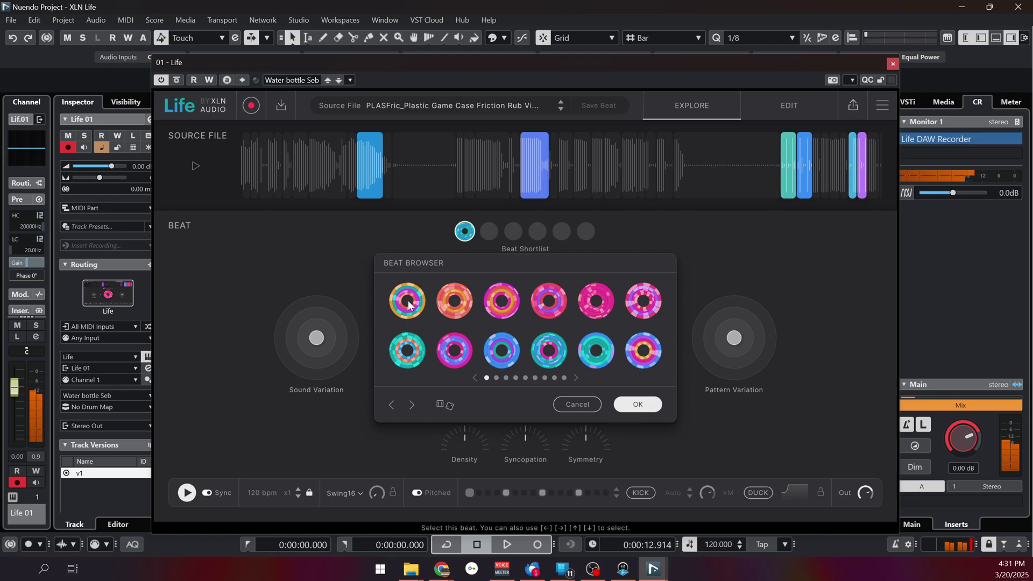
Audition all six beats in the top row of the first page.
click(404, 300)
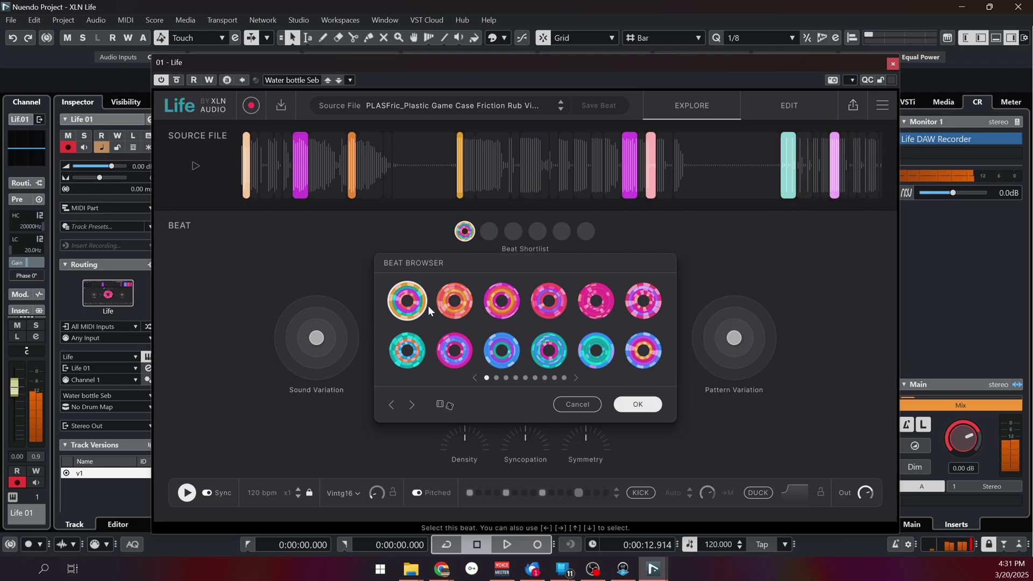
click(456, 305)
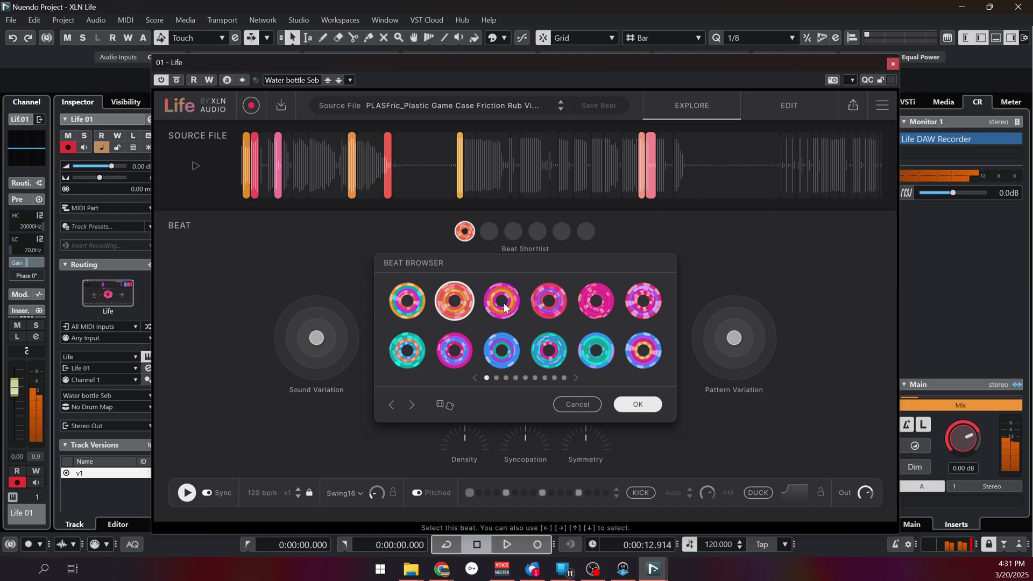
click(504, 306)
click(556, 307)
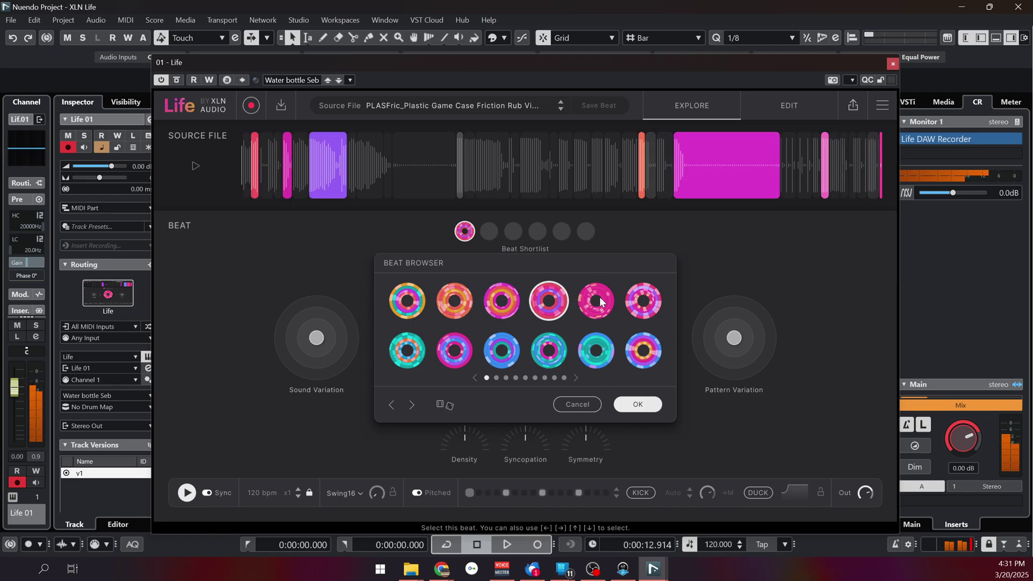
click(595, 301)
click(643, 302)
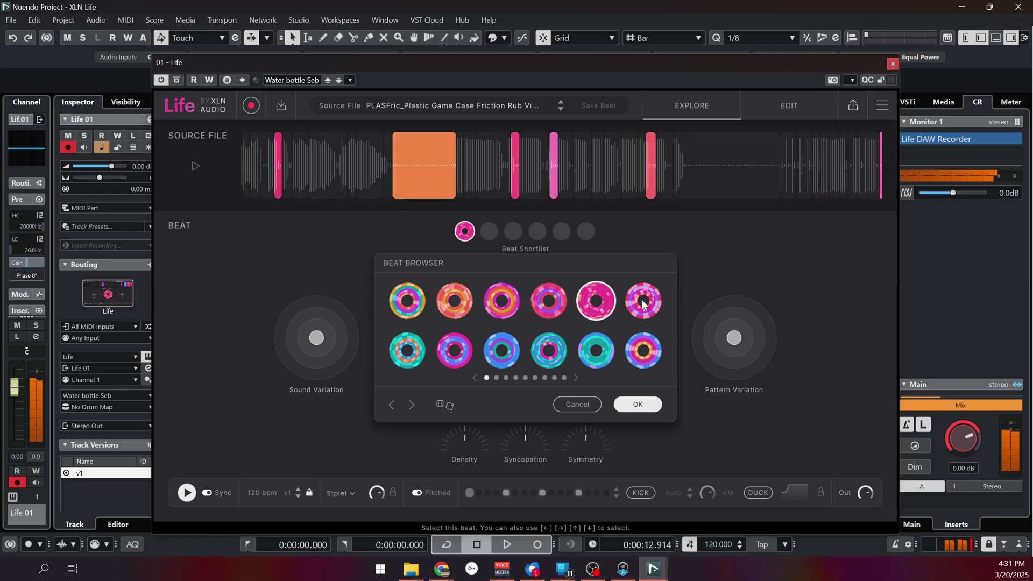
Audition second-row and page-2 beats, ending on a beat with a 7tplet groove.
click(407, 360)
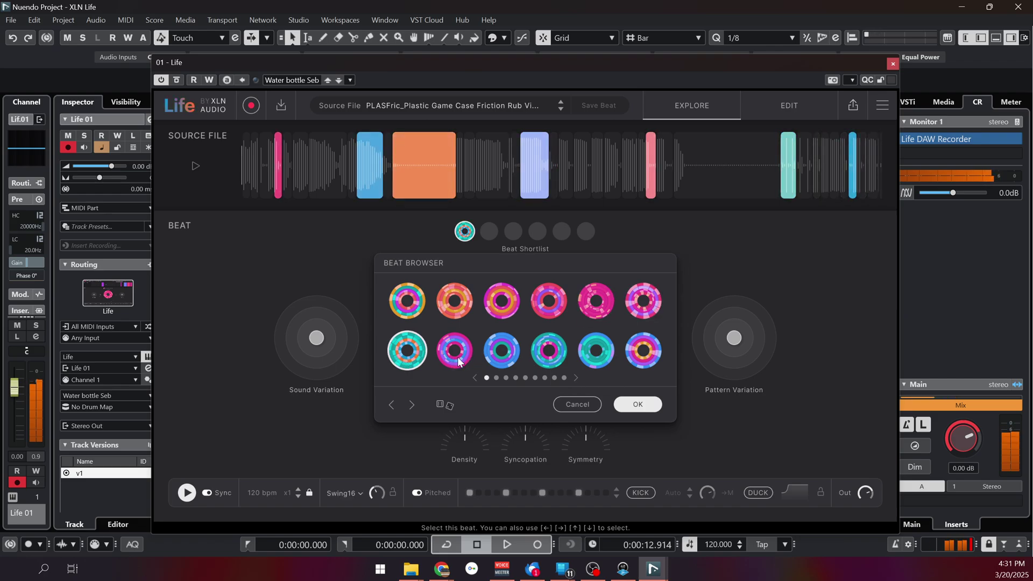
click(500, 359)
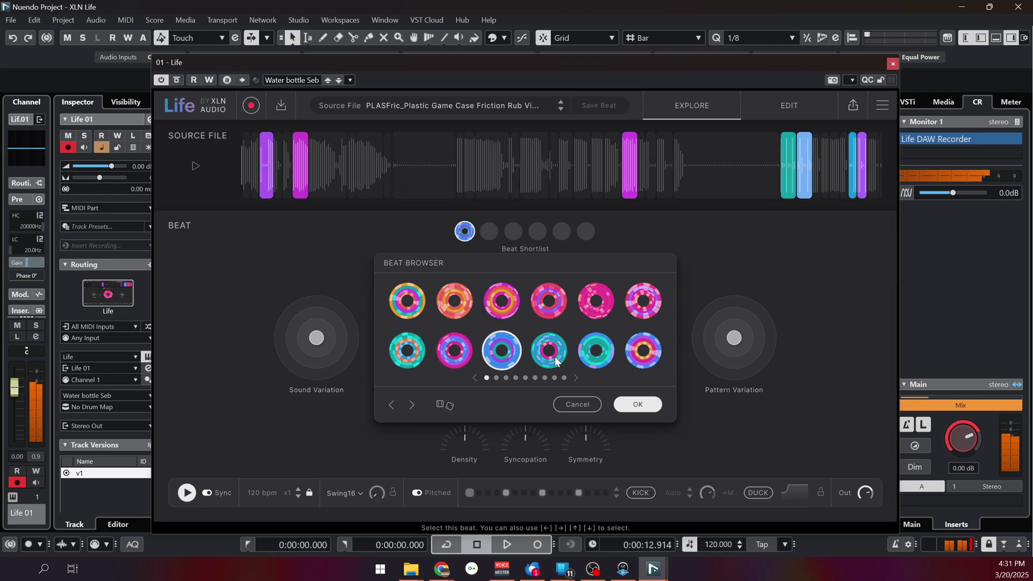
click(596, 357)
click(646, 358)
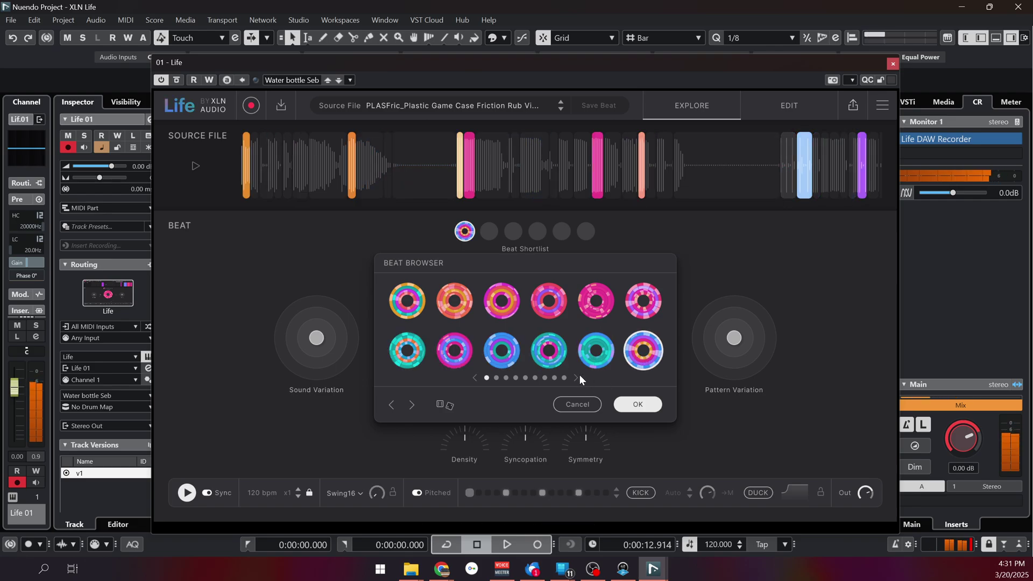
click(577, 376)
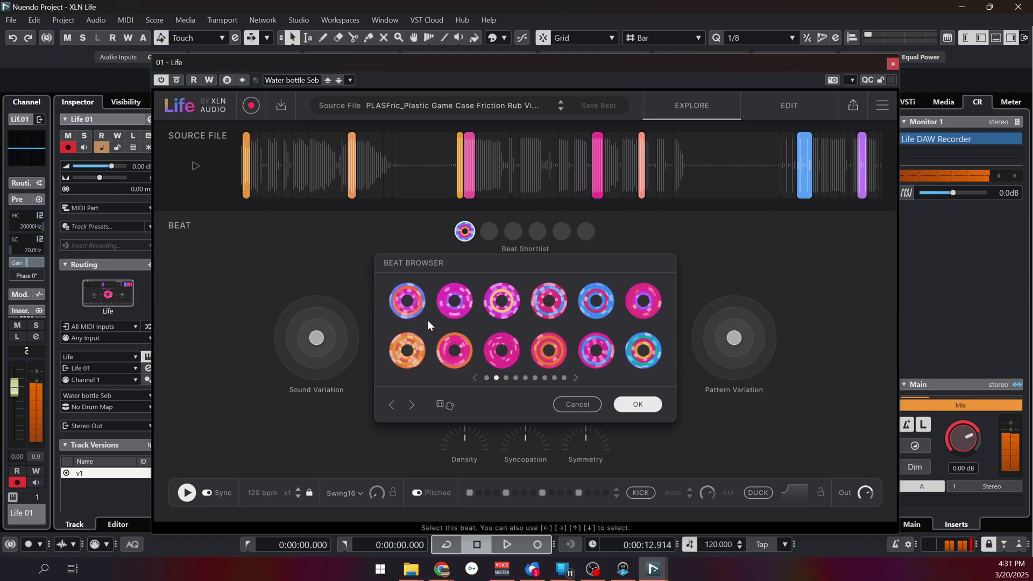
click(425, 316)
click(501, 300)
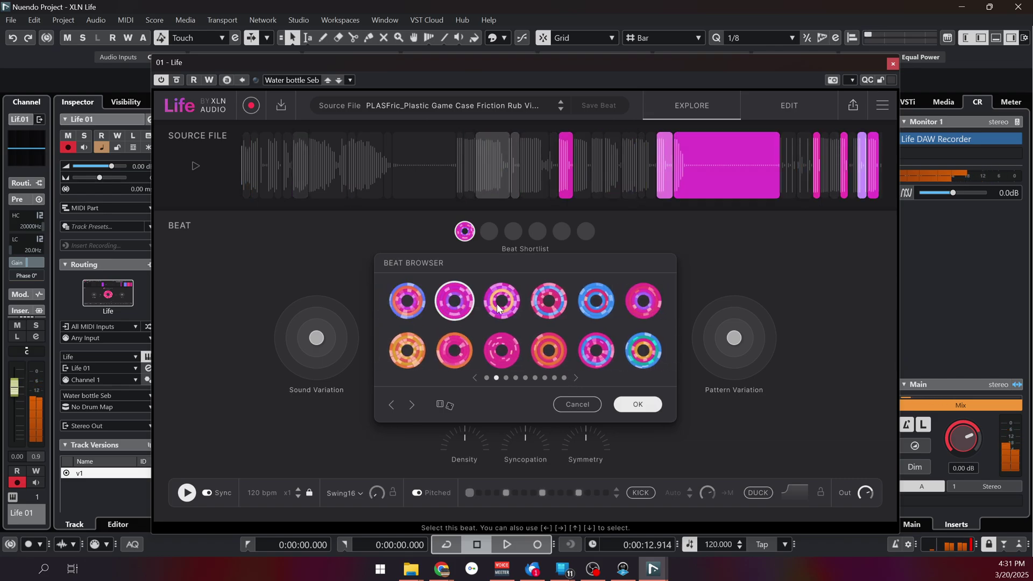
click(556, 311)
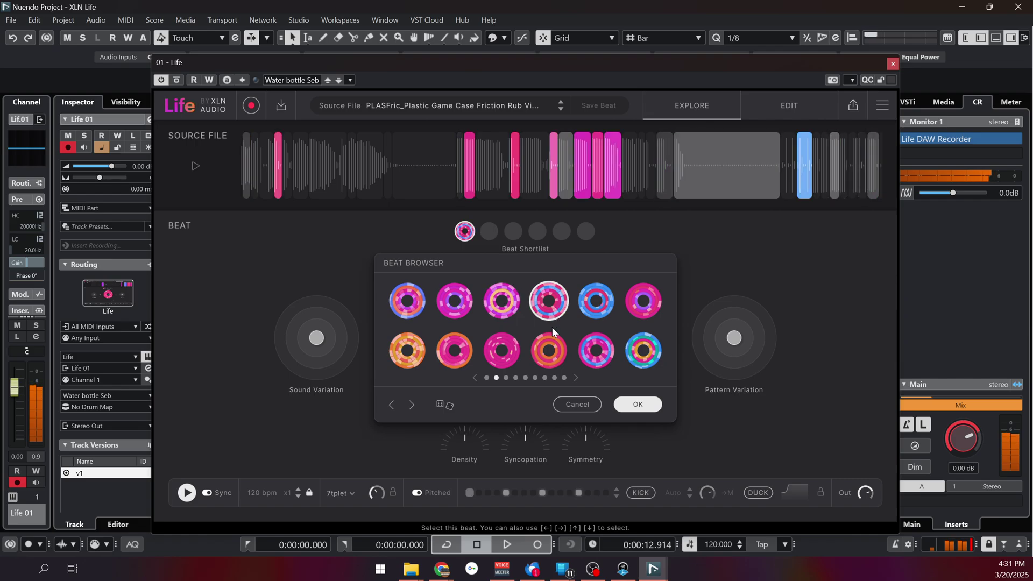
Keep the chosen 7tplet beat and adjust its Density and Syncopation knobs.
click(638, 405)
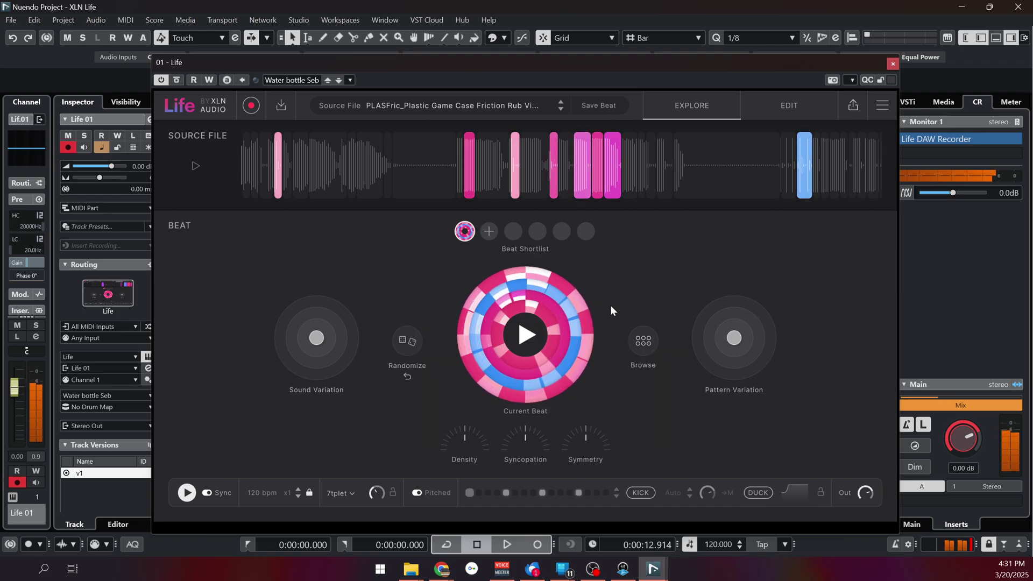
drag(466, 440, 466, 459)
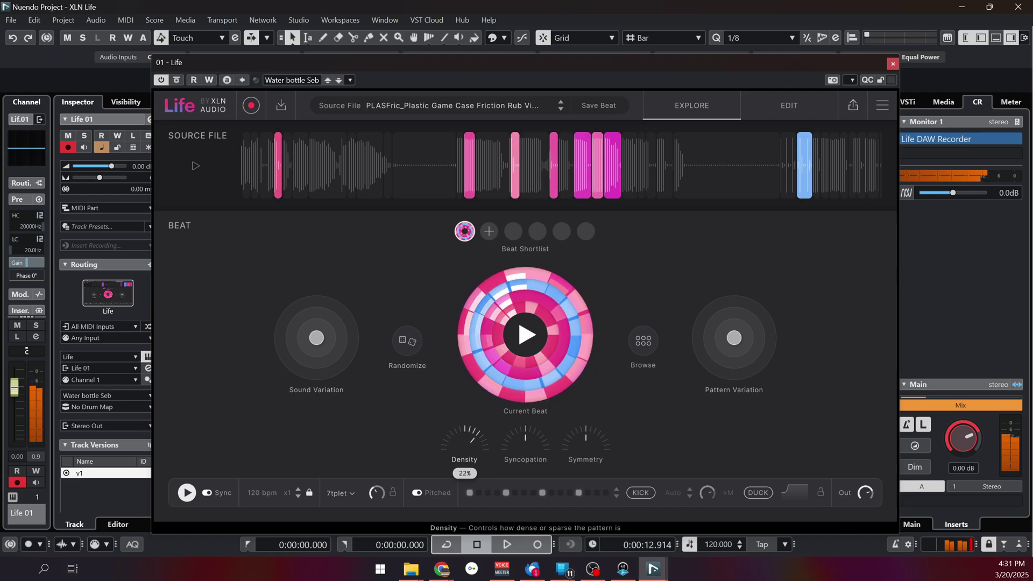
drag(527, 447, 527, 457)
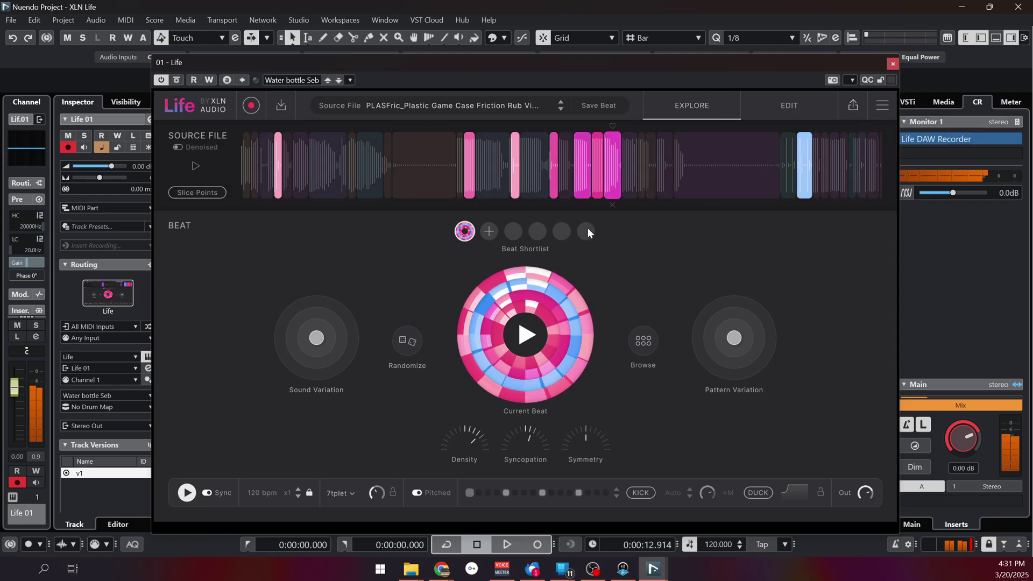
Drag the Life window down to reveal Nuendo's ruler and track list.
drag(623, 63, 638, 118)
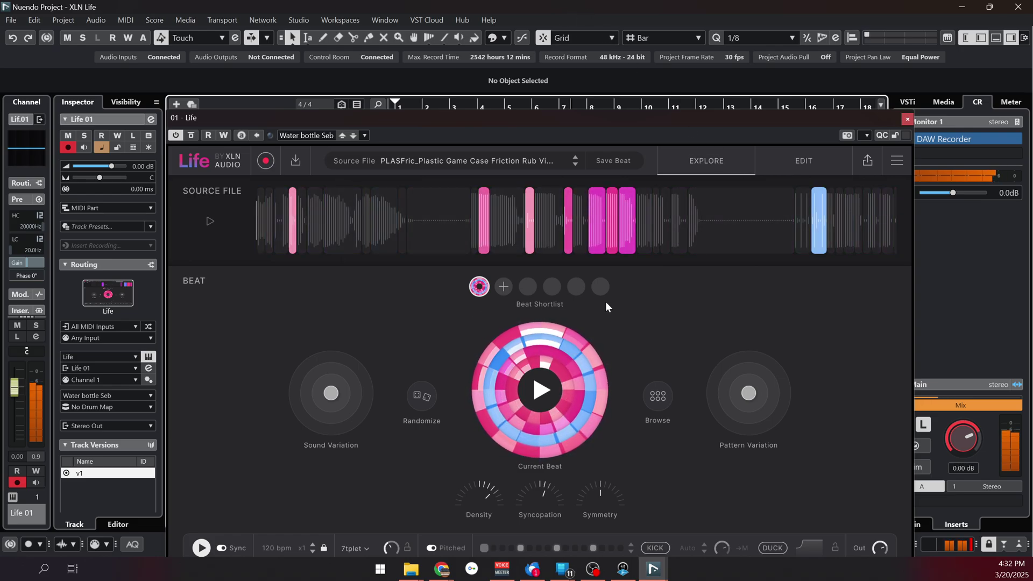
mouse_move(690, 252)
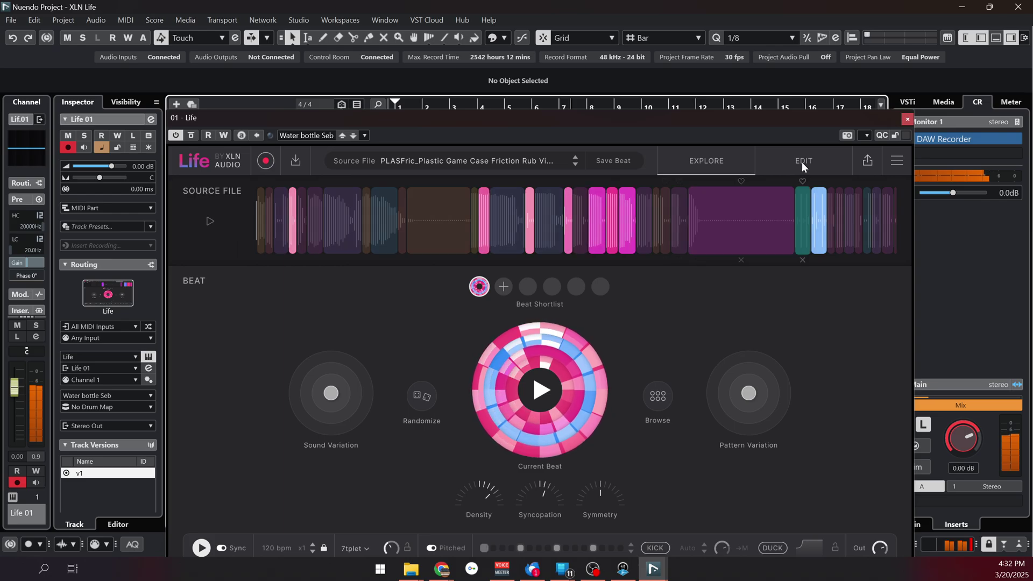
drag(801, 118, 794, 219)
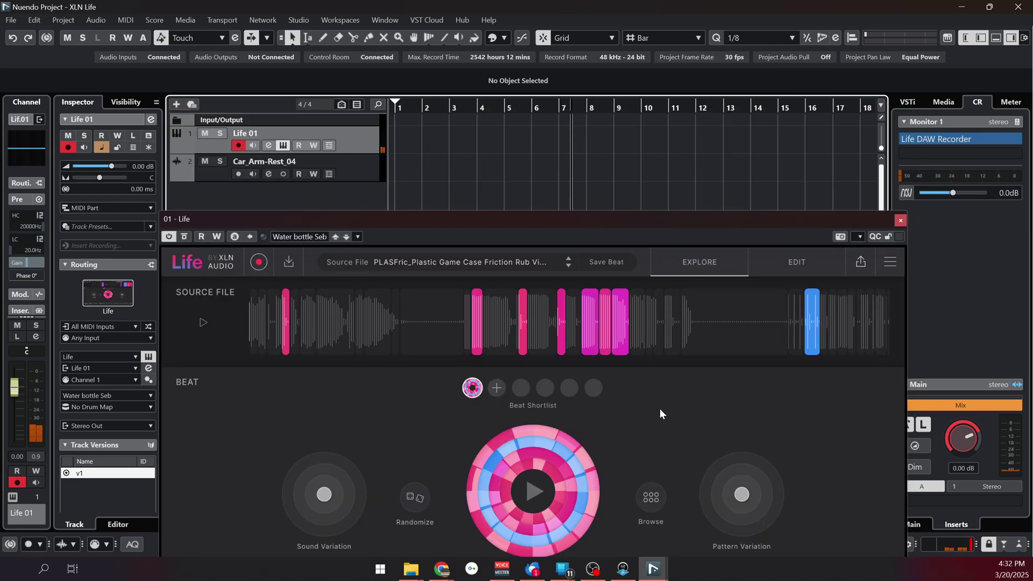
Export the beat as MIDI onto track 1 at bar 2, add a second copy, and audition it.
click(863, 262)
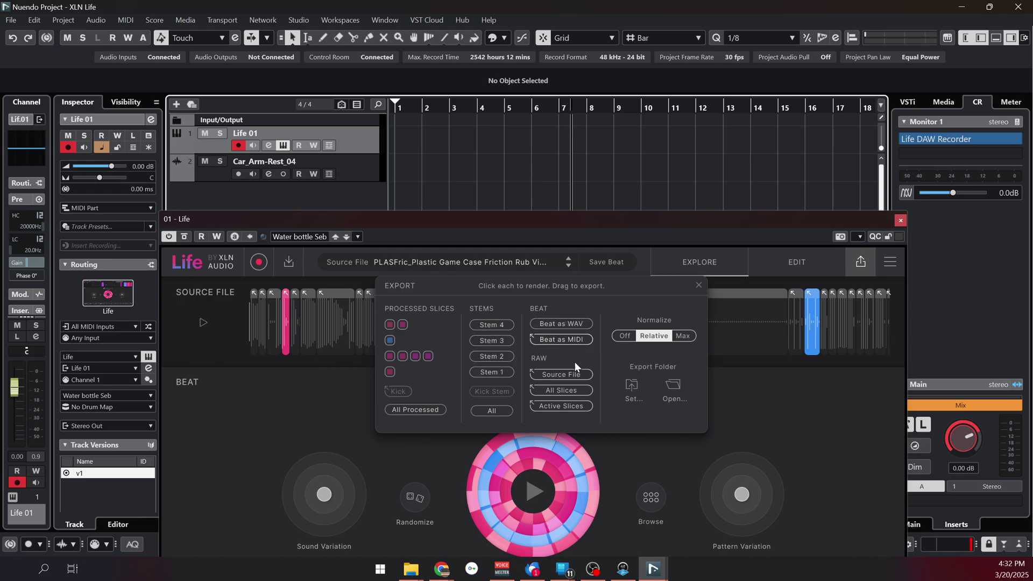
drag(565, 340, 426, 157)
key(space)
drag(517, 187, 524, 467)
key(space)
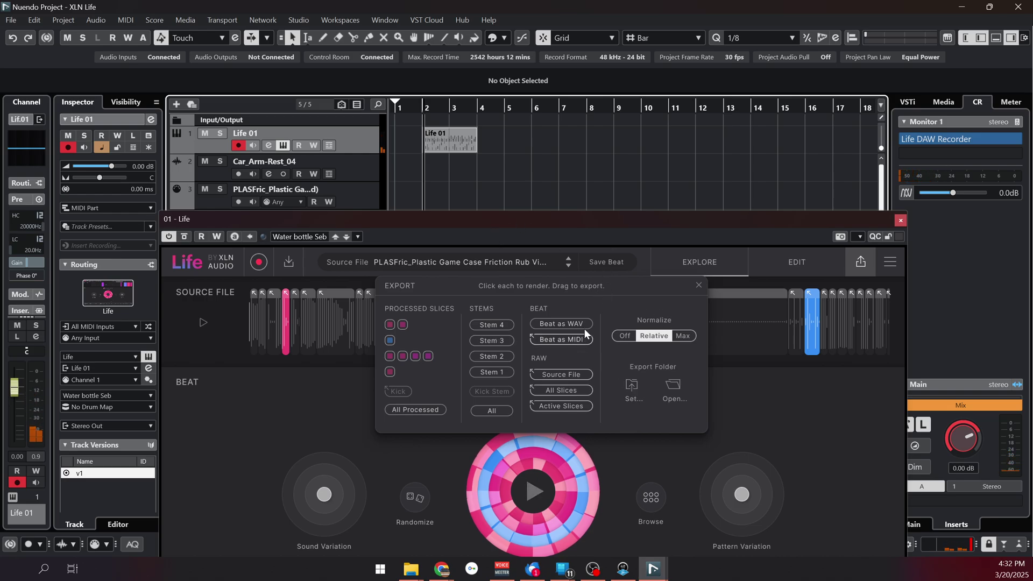
Import the beat as a WAV clip onto track 2, audition it soloed, then delete it.
click(569, 323)
drag(569, 321, 454, 176)
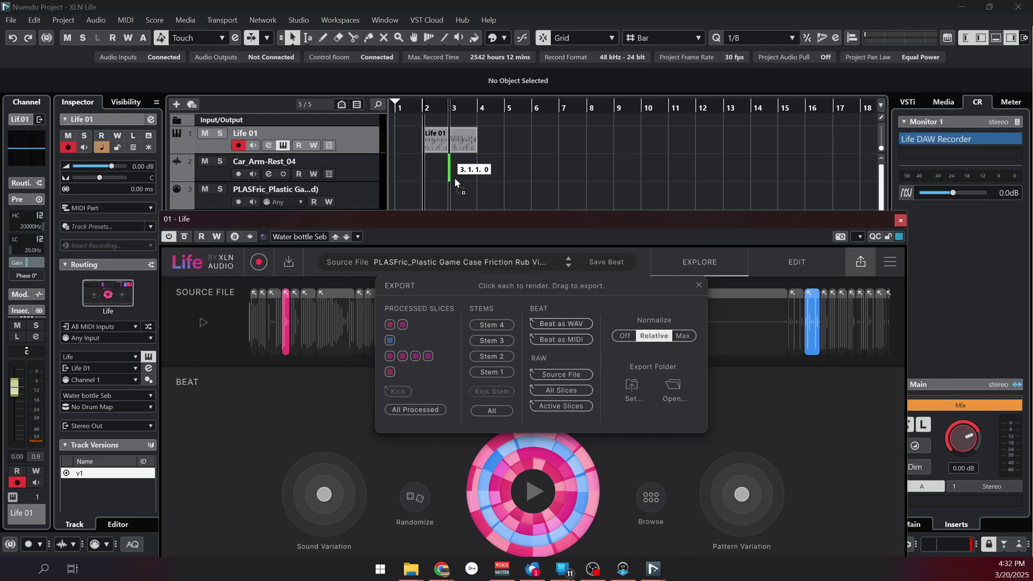
click(595, 383)
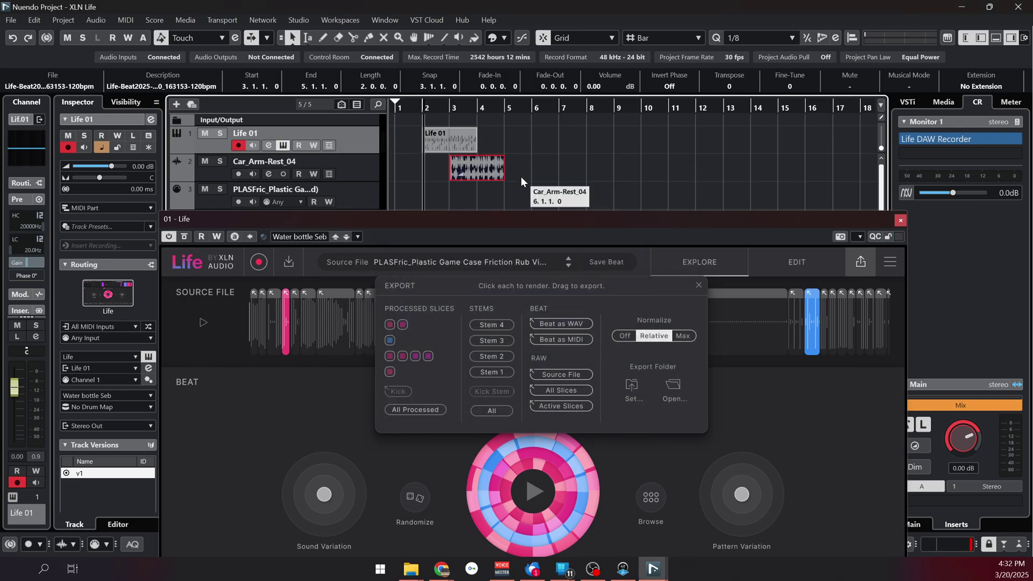
click(217, 159)
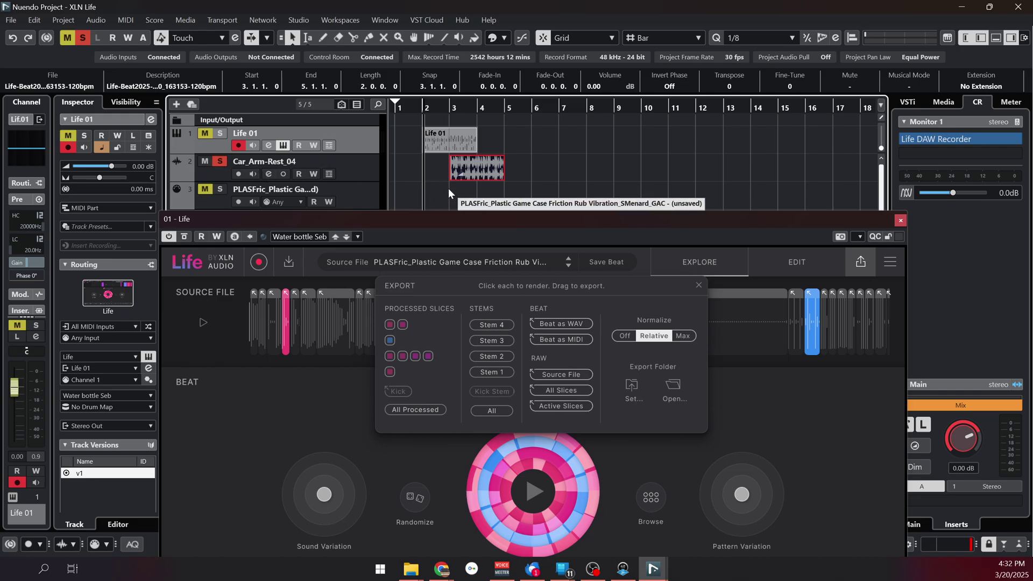
click(448, 189)
key(space)
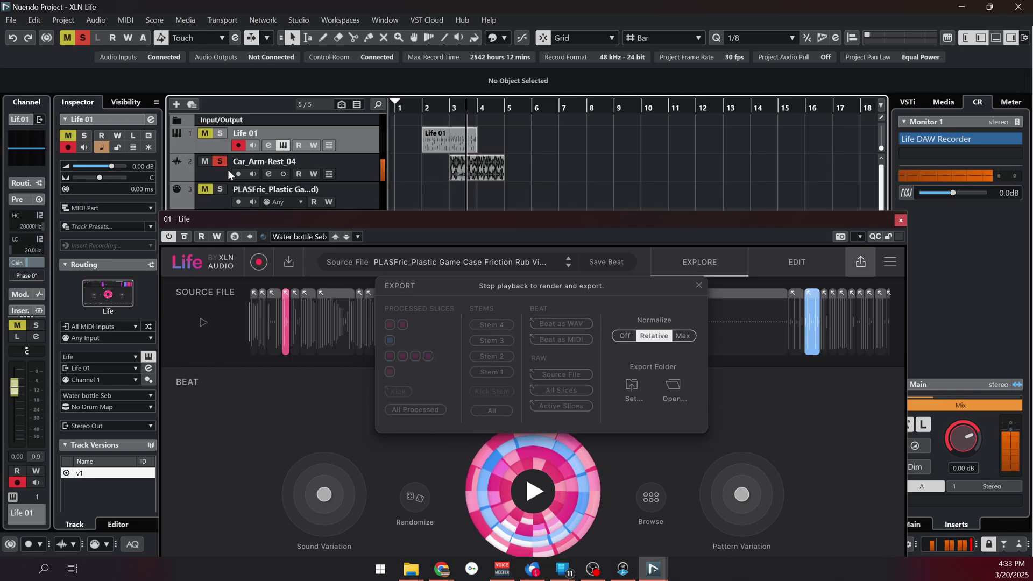
click(219, 162)
key(space)
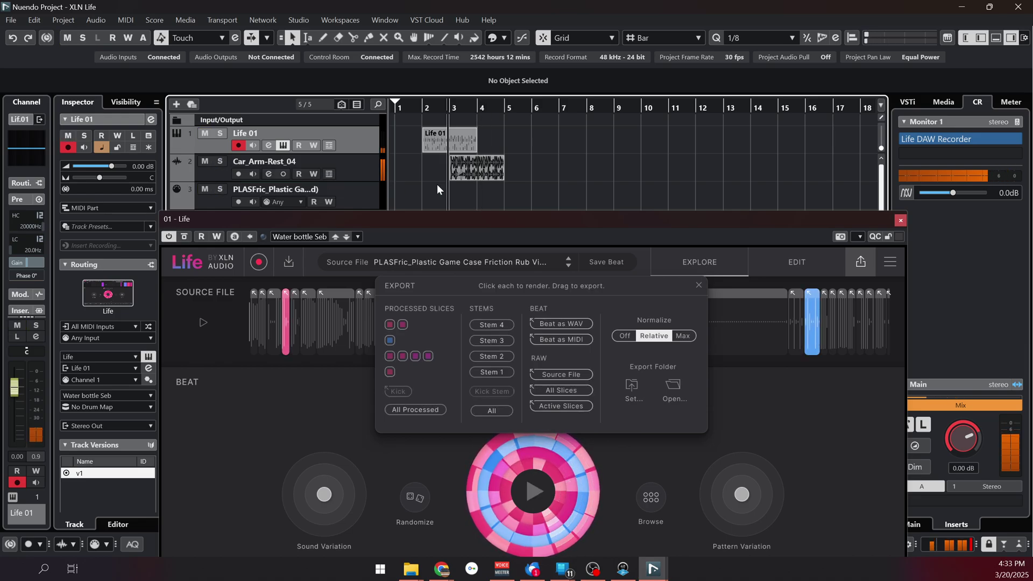
click(468, 172)
key(Delete)
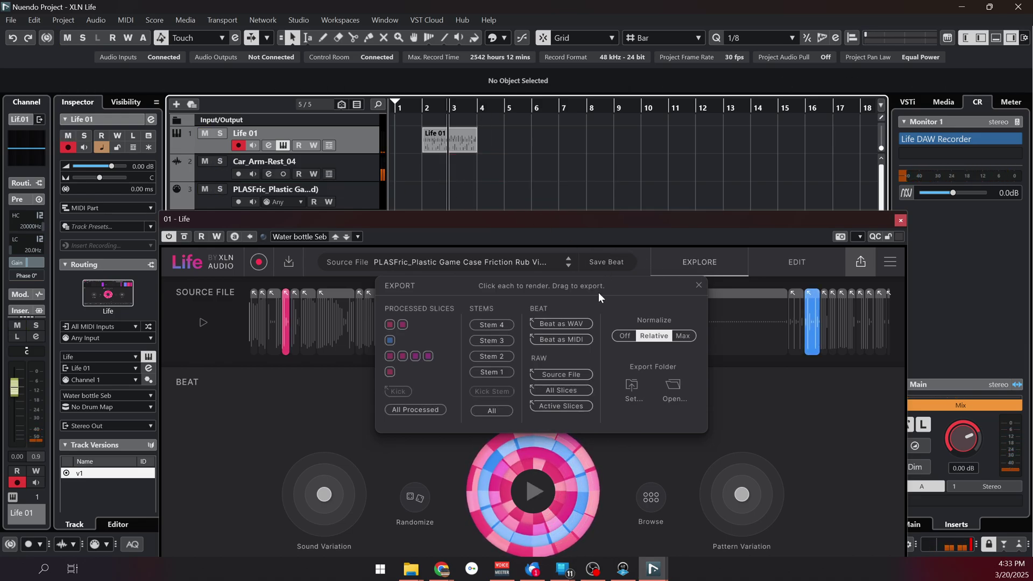
Close the export options and move the Life window back up to show its transport strip.
drag(589, 447, 679, 273)
click(698, 285)
drag(659, 220, 656, 60)
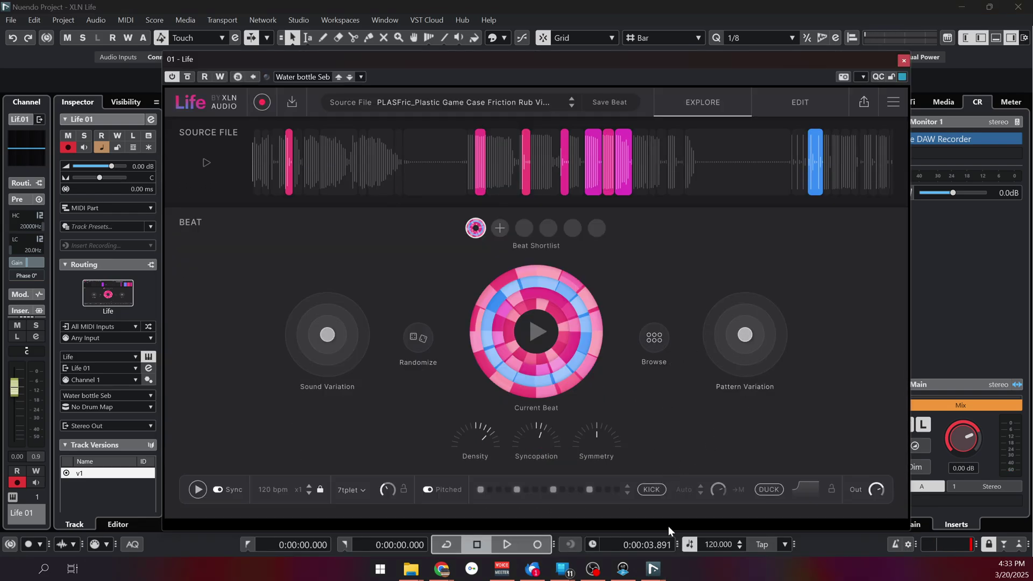
Bring up the mirrored phone window, nudge it higher, and check the import options.
mouse_move(577, 563)
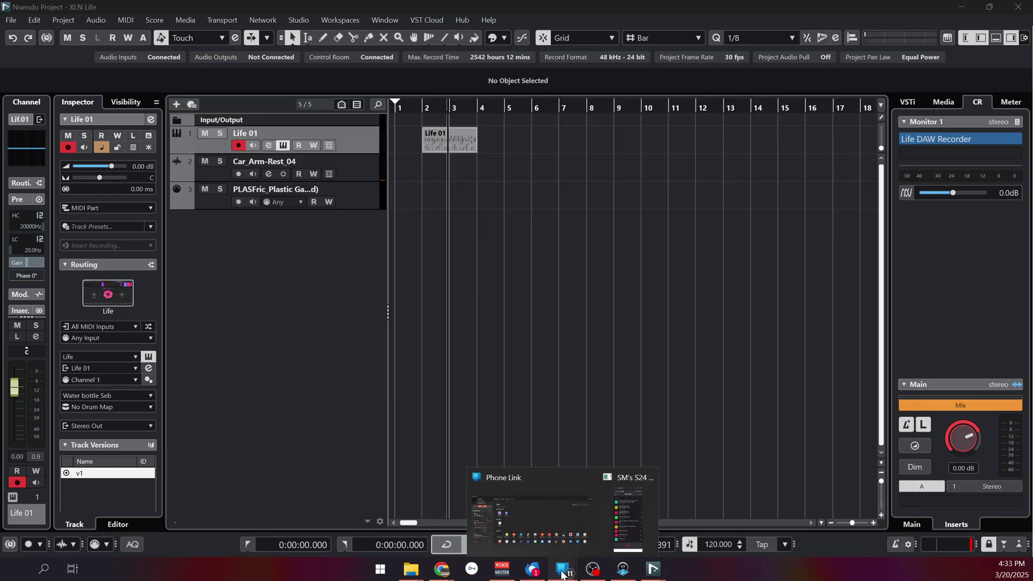
click(634, 535)
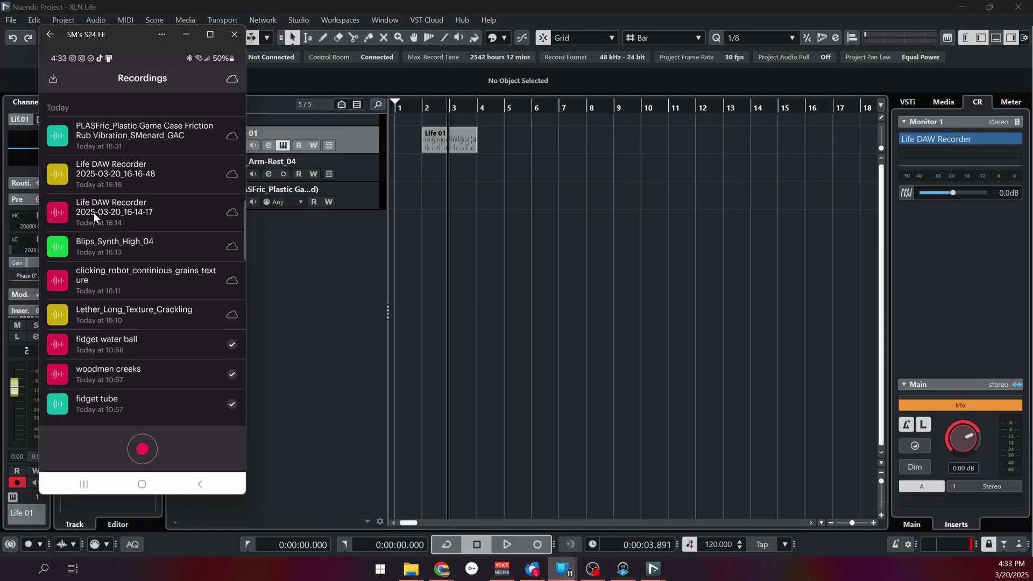
mouse_move(126, 34)
mouse_down()
mouse_move(181, 27)
mouse_move(130, 25)
mouse_up()
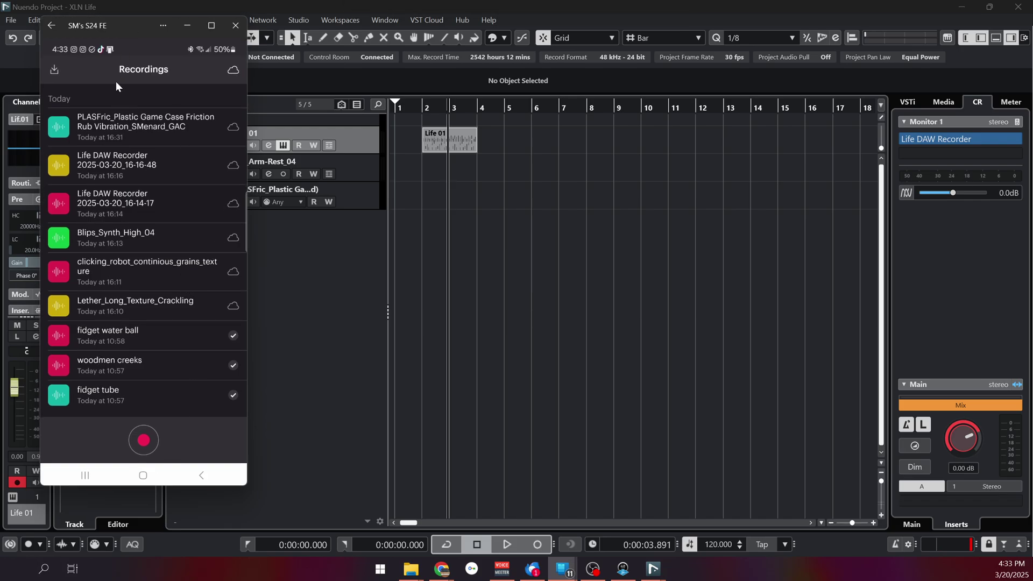
click(54, 69)
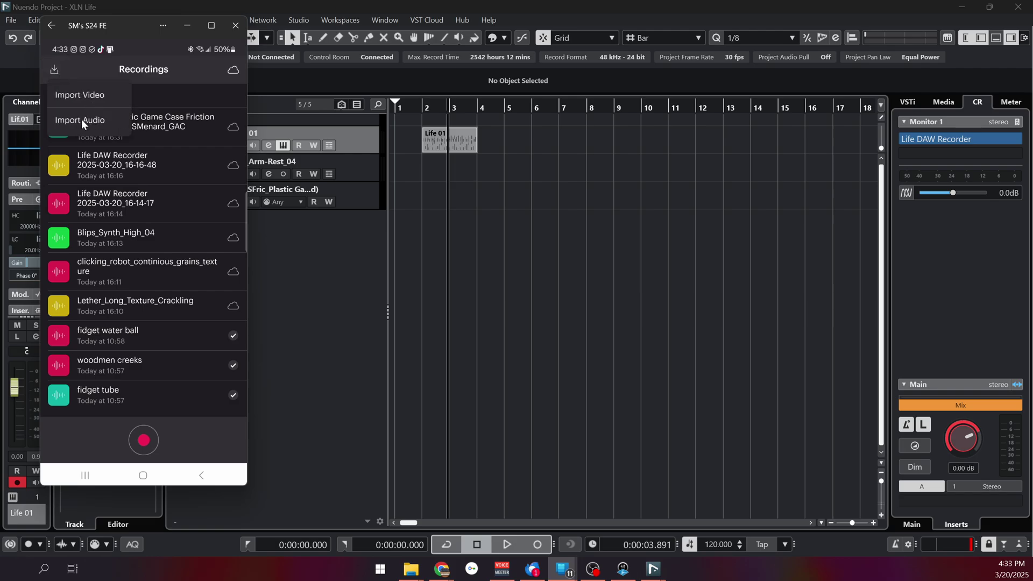
click(56, 69)
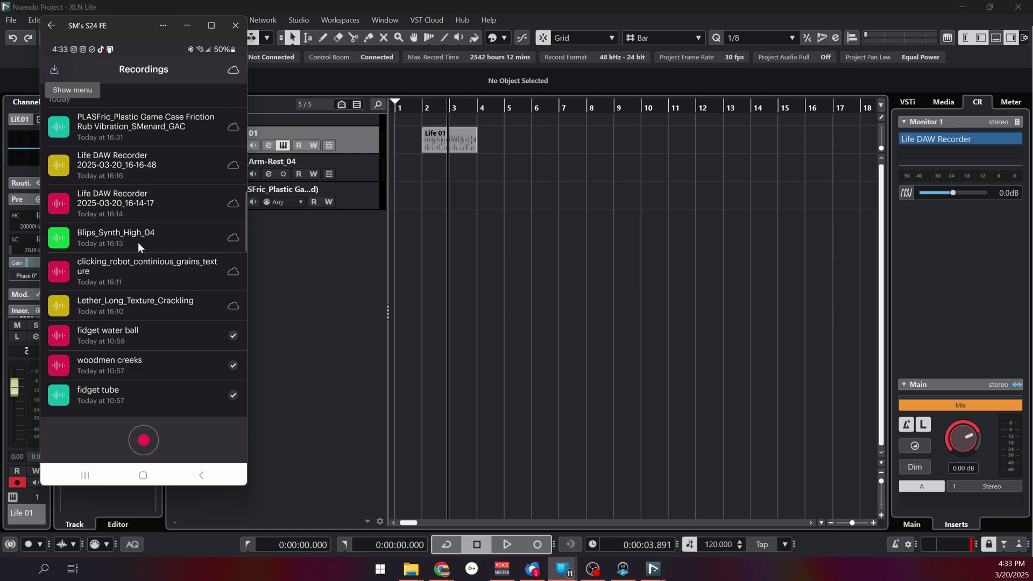
Play the Life DAW Recorder, Blips_Synth_High_04, kleenex and fidget tube recordings.
click(65, 207)
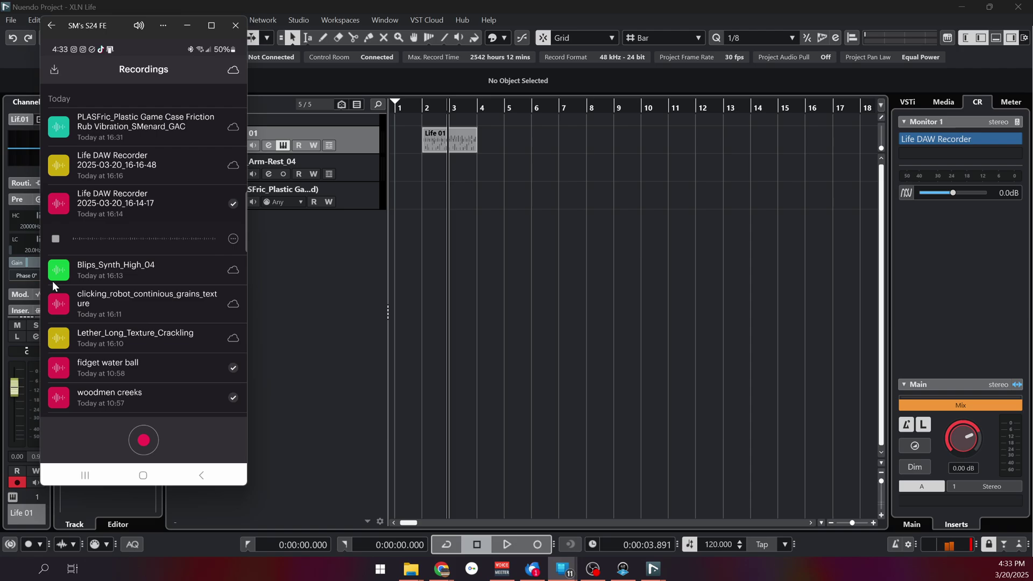
click(52, 280)
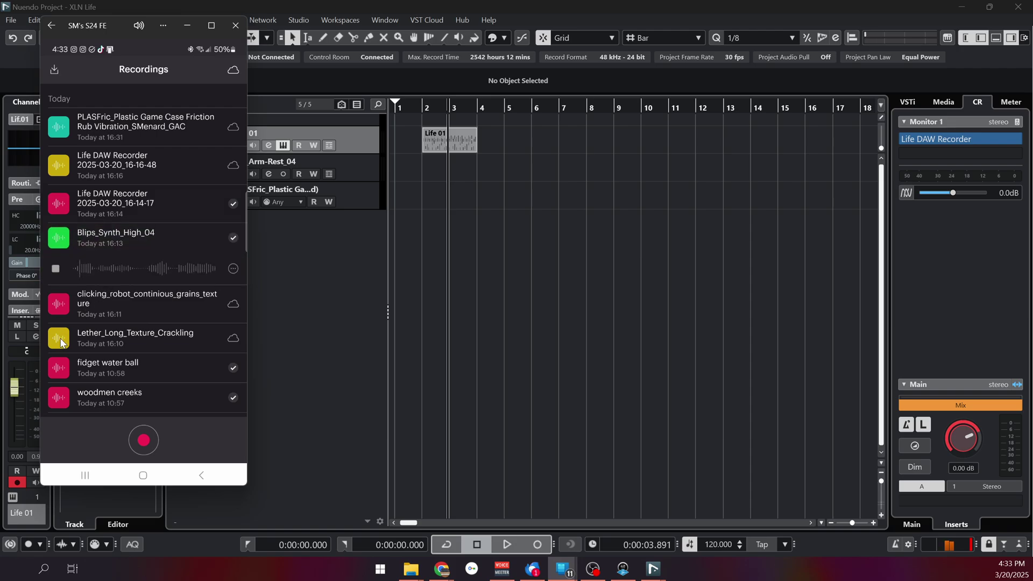
scroll(63, 305, down, 3)
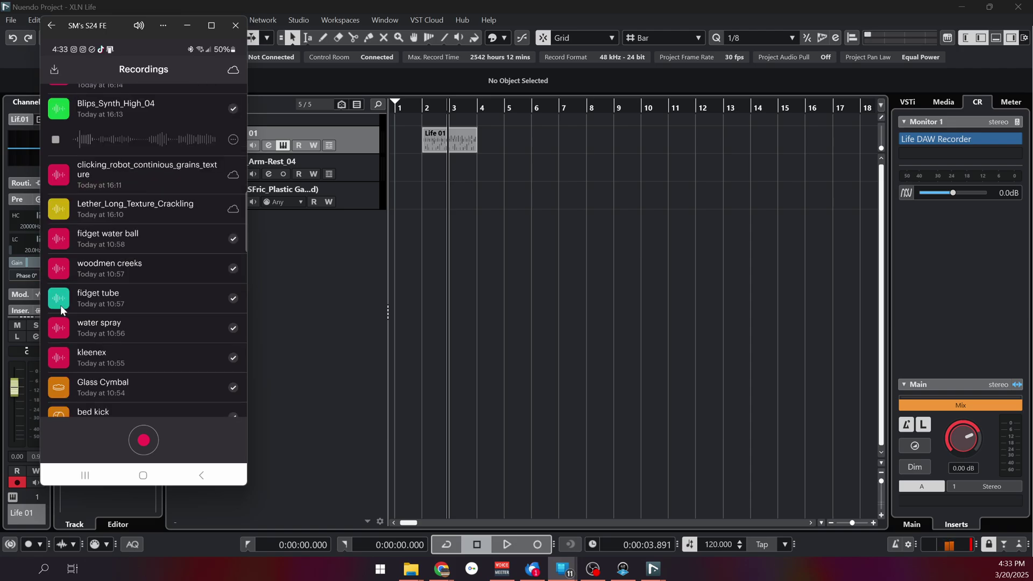
click(57, 346)
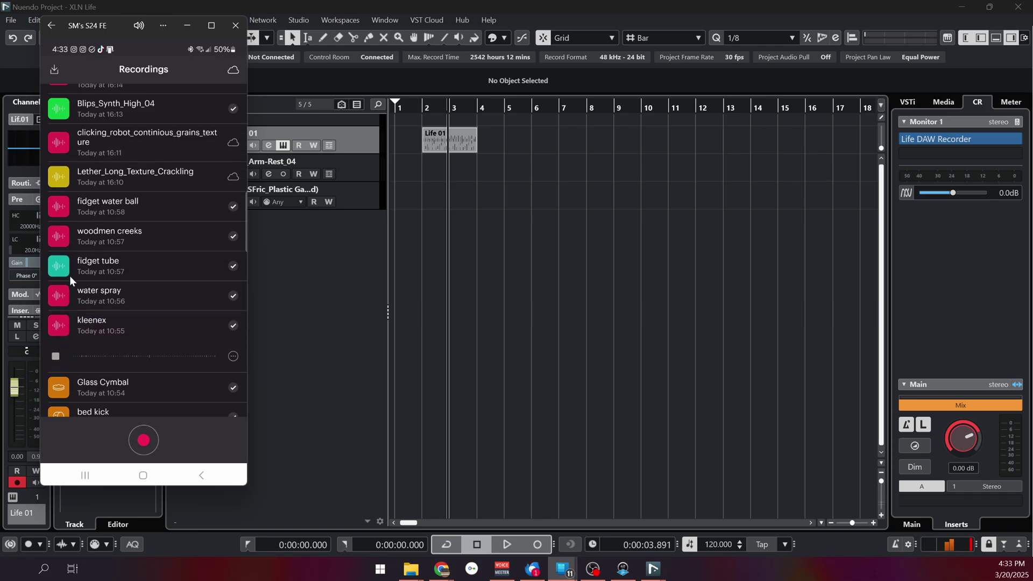
click(60, 269)
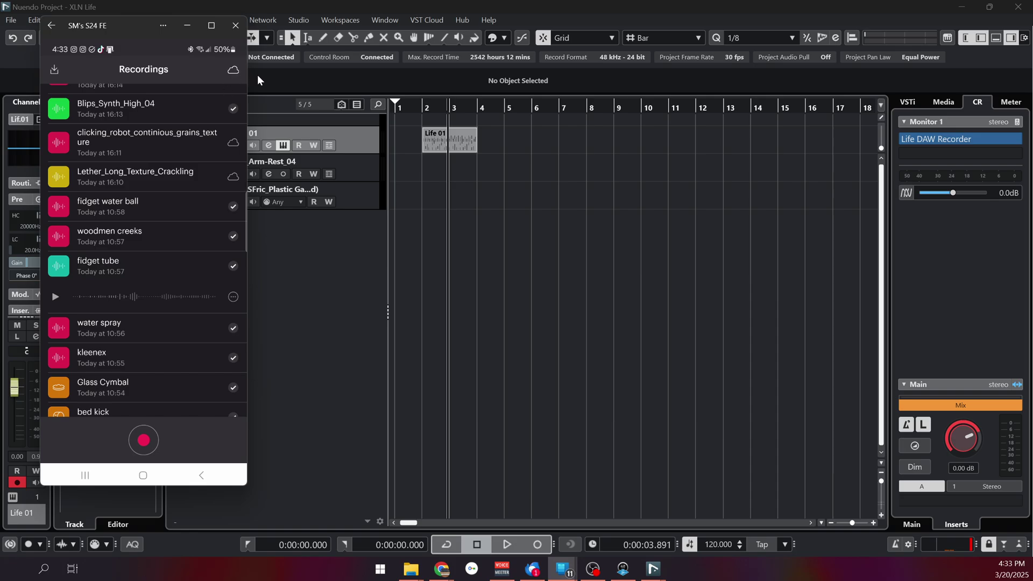
Open Life's Source Files browser and look through the XLN factory and user recordings.
click(589, 14)
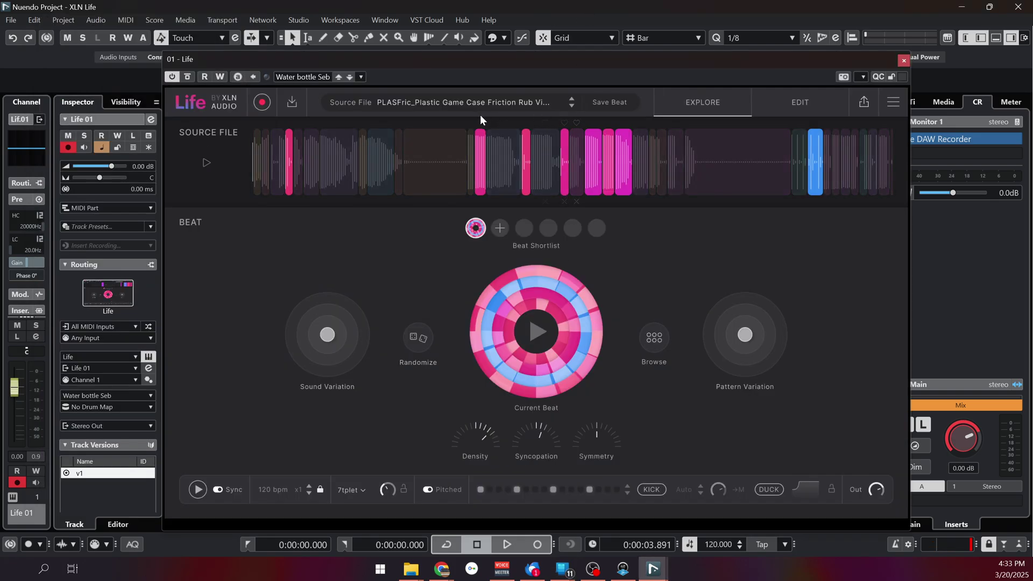
click(470, 103)
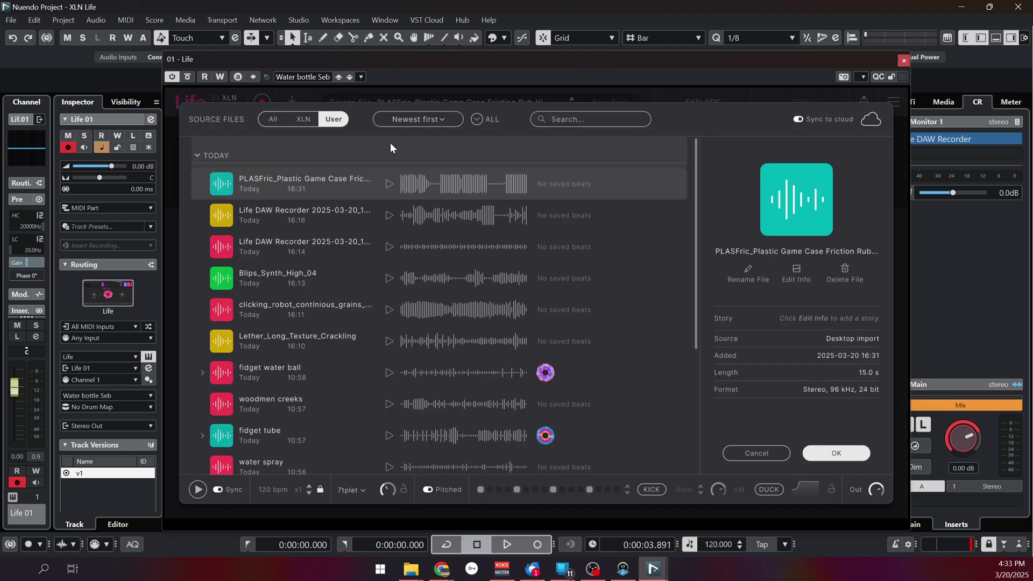
click(304, 119)
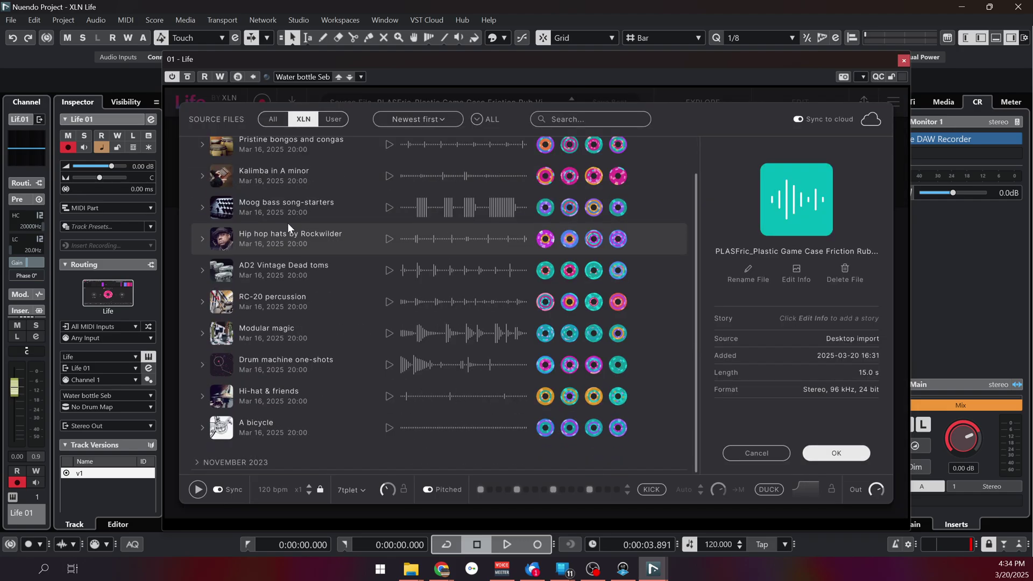
click(334, 119)
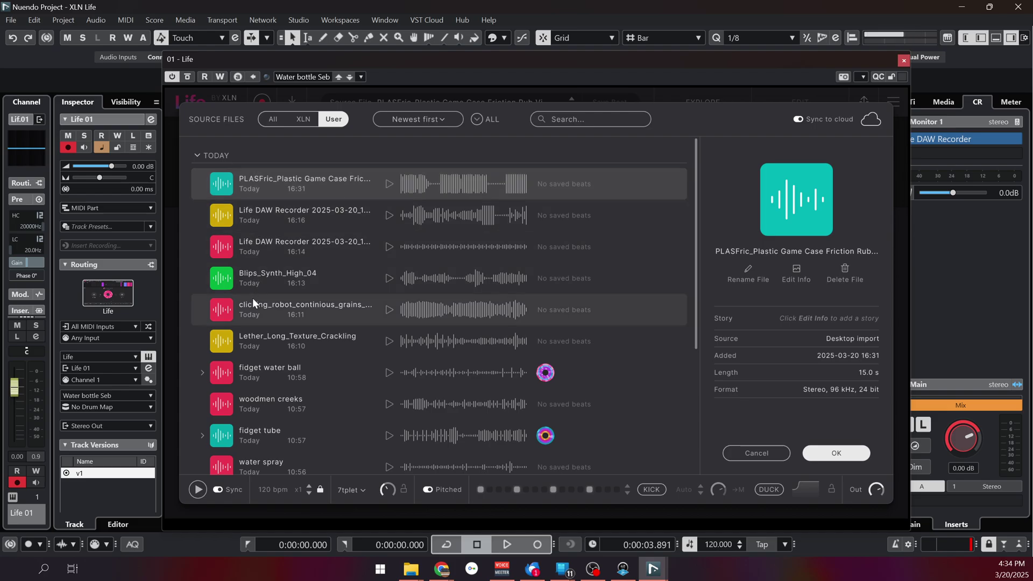
scroll(269, 279, down, 3)
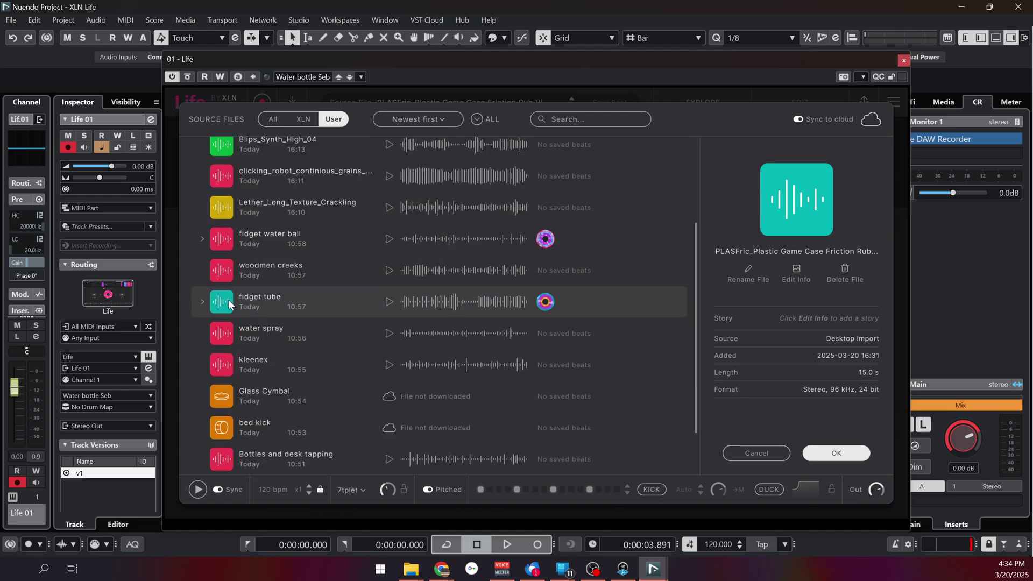
Load fidget tube as the source file and open the Beat Browser at its first page.
double_click(269, 295)
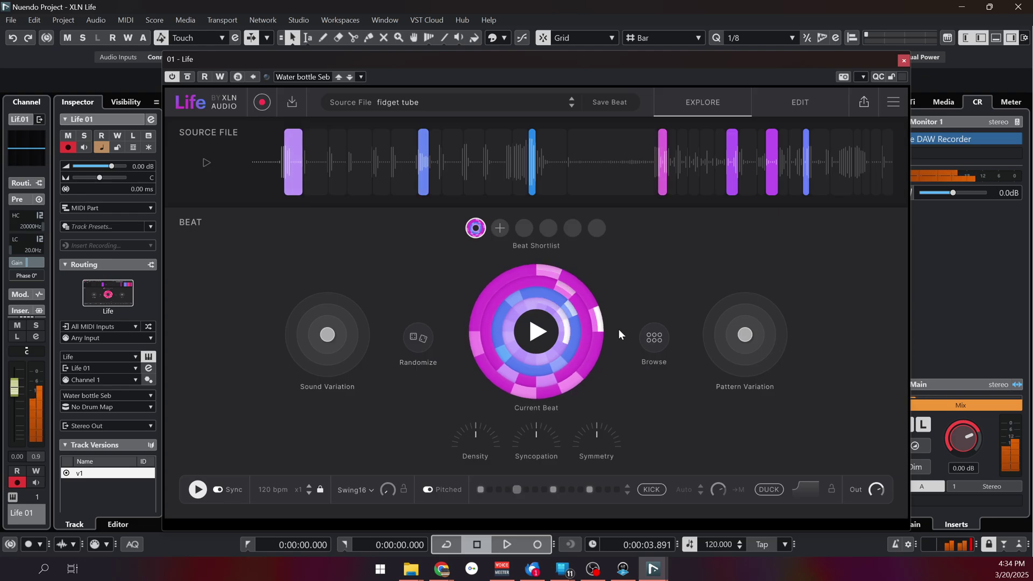
click(654, 338)
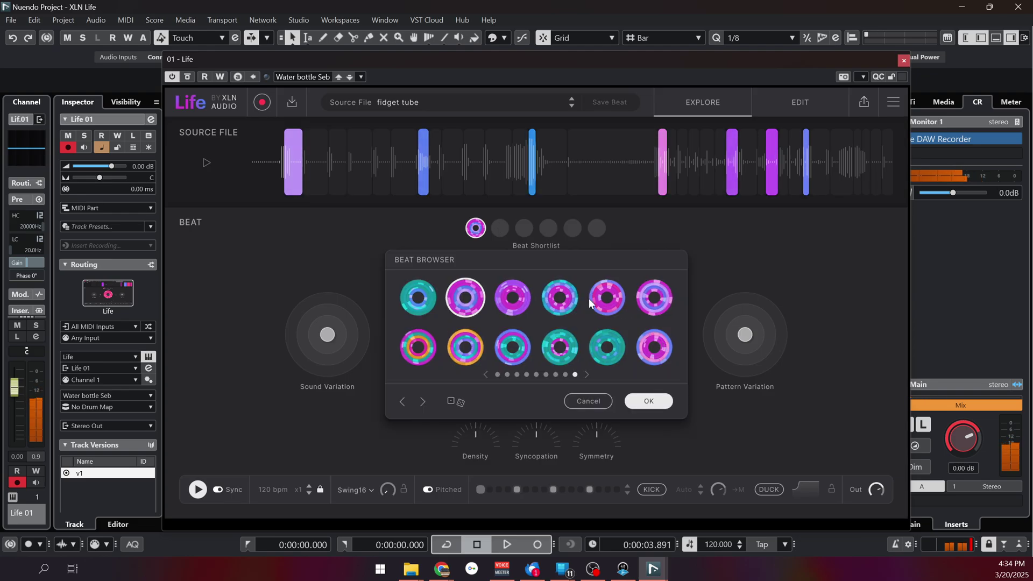
click(415, 299)
click(497, 374)
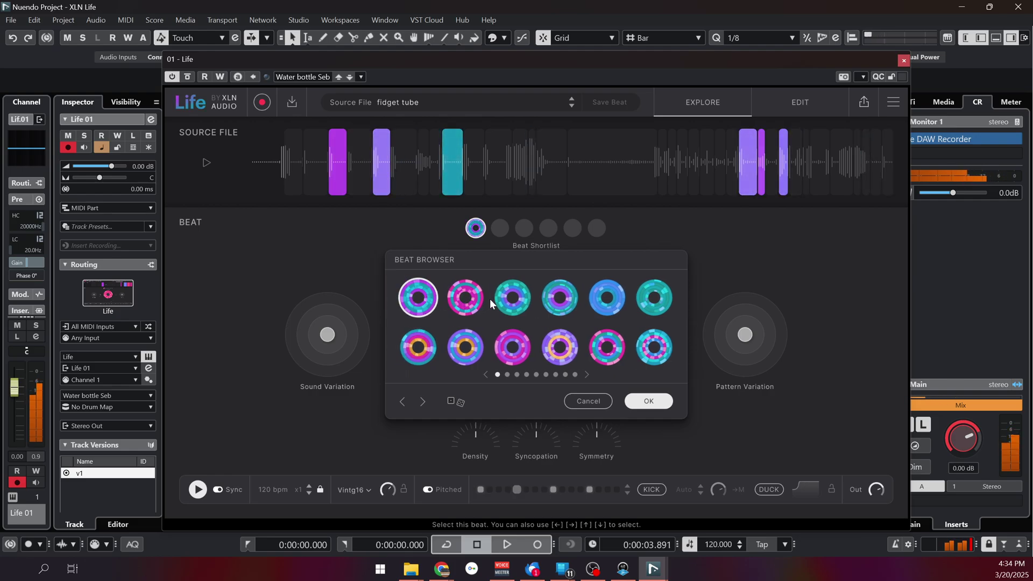
Audition top-row and second-row beats and confirm the fourth second-row beat.
click(471, 301)
click(560, 297)
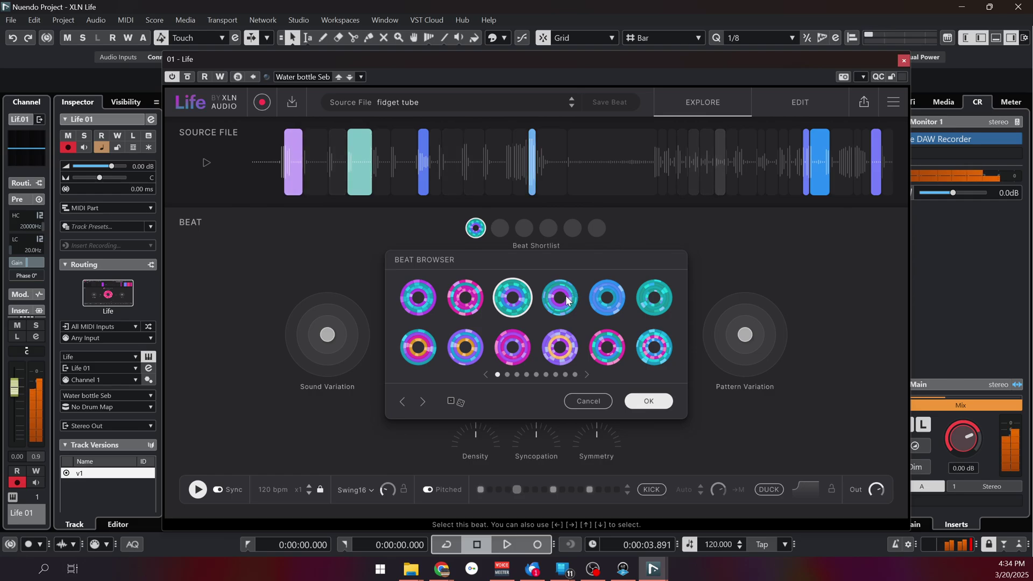
click(610, 295)
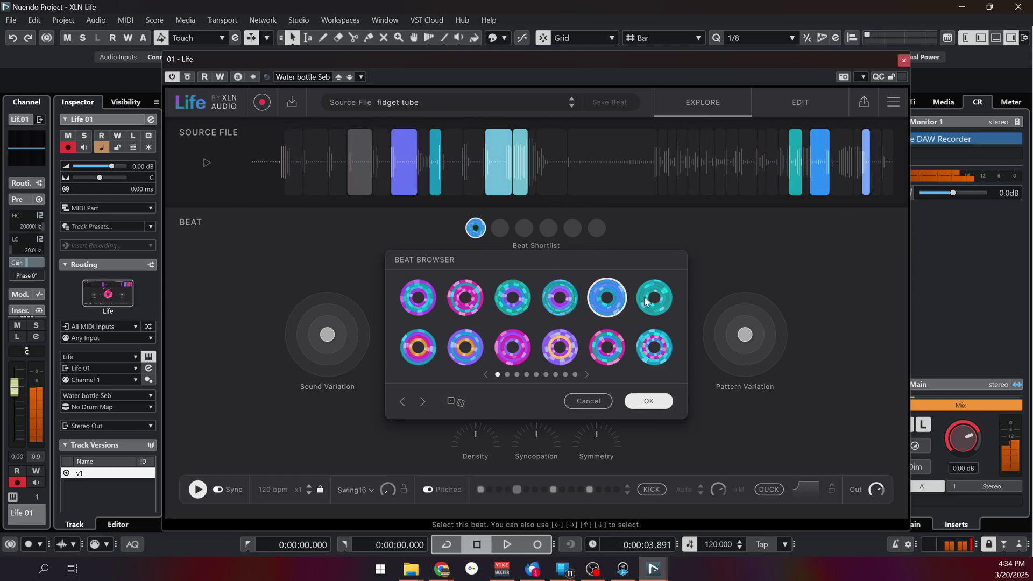
click(418, 360)
click(468, 352)
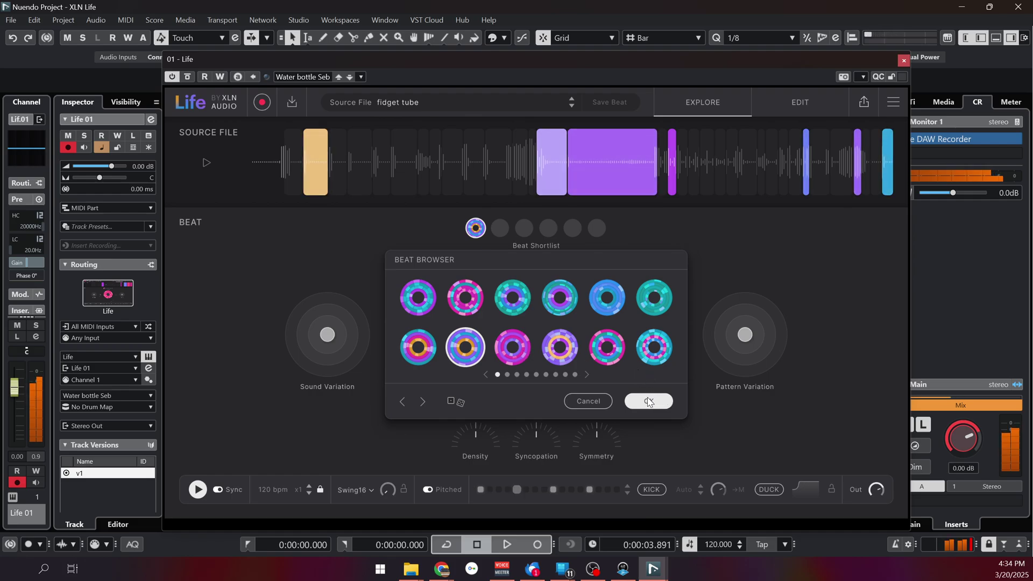
click(559, 348)
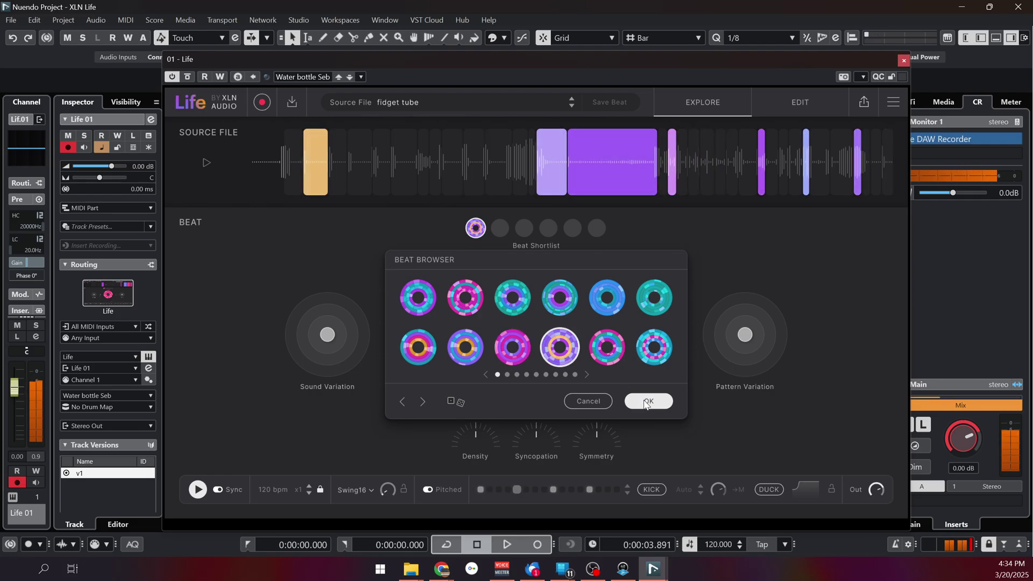
click(647, 402)
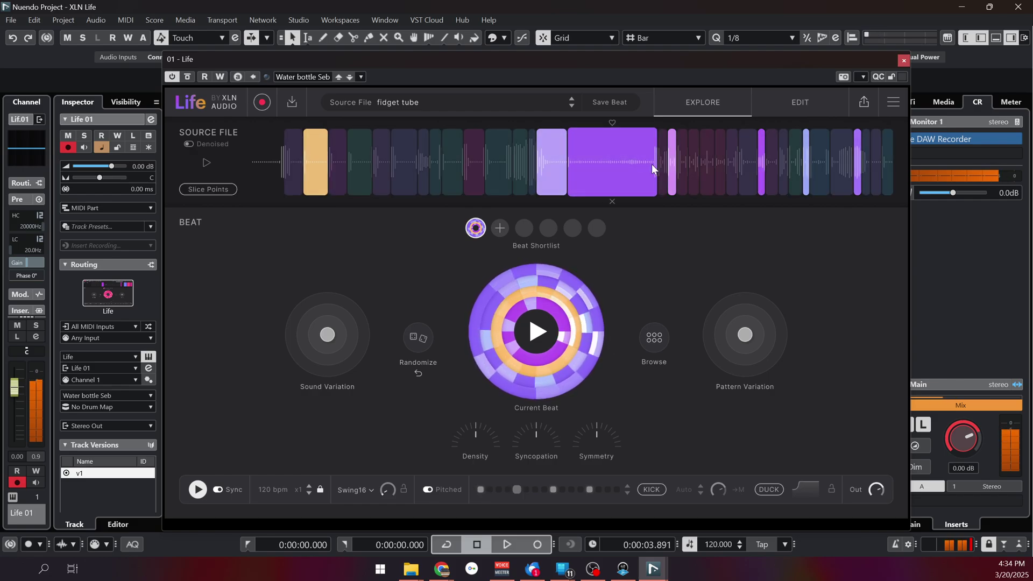
Open Export, shift Life left, and briefly open then close the Life DAW Recorder on Monitor 1.
click(864, 102)
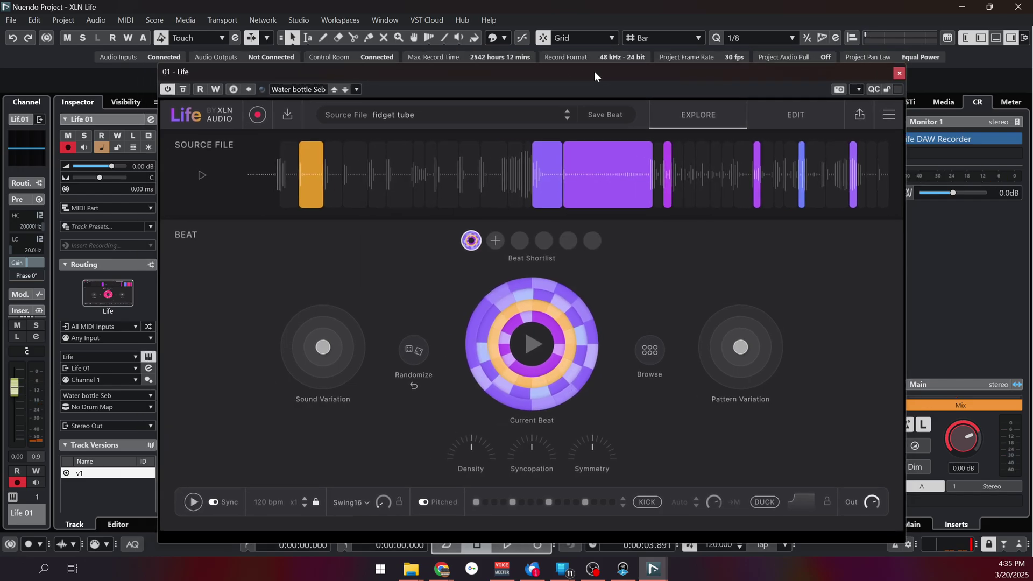
drag(594, 71, 415, 75)
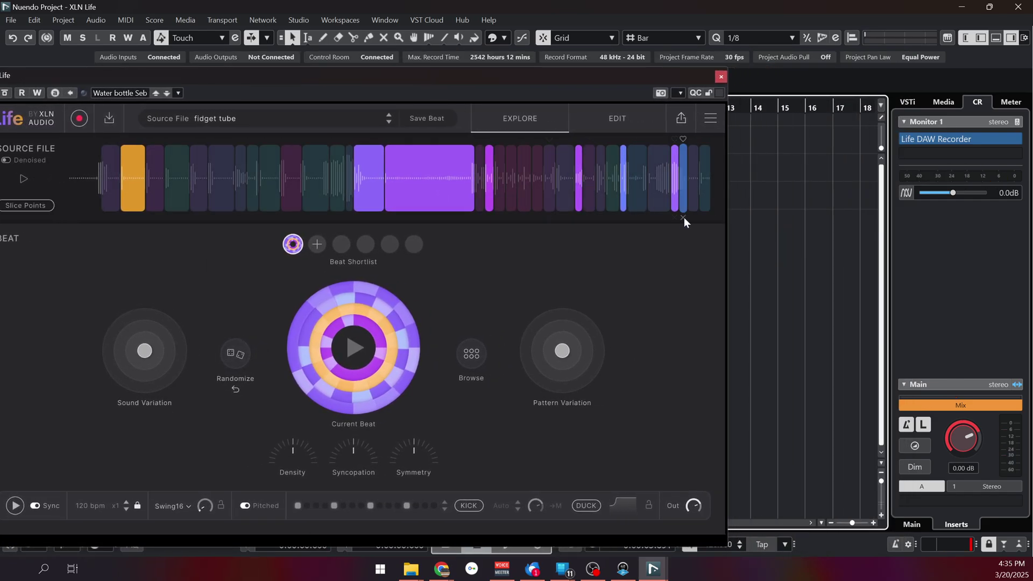
click(950, 138)
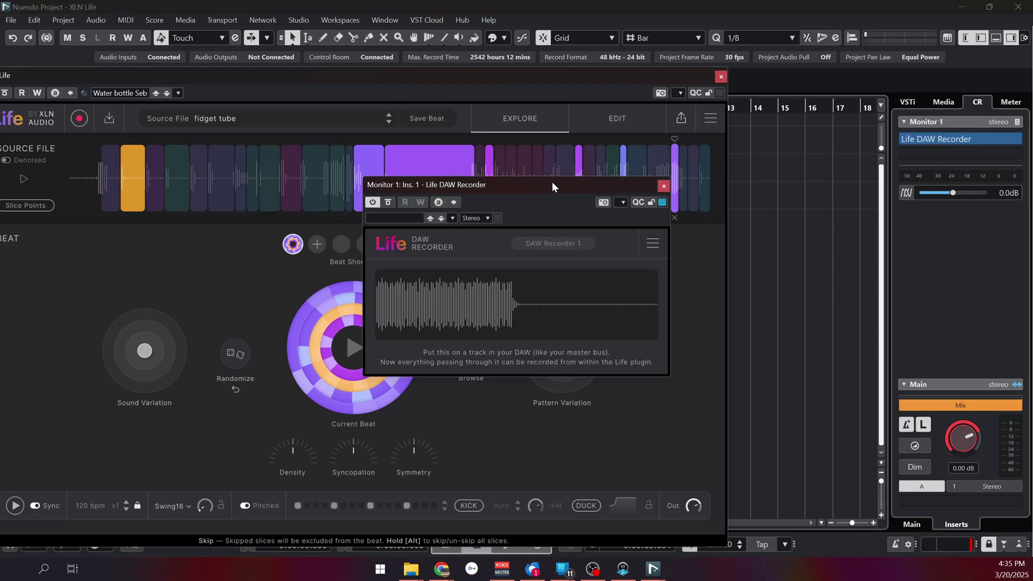
drag(553, 185, 703, 198)
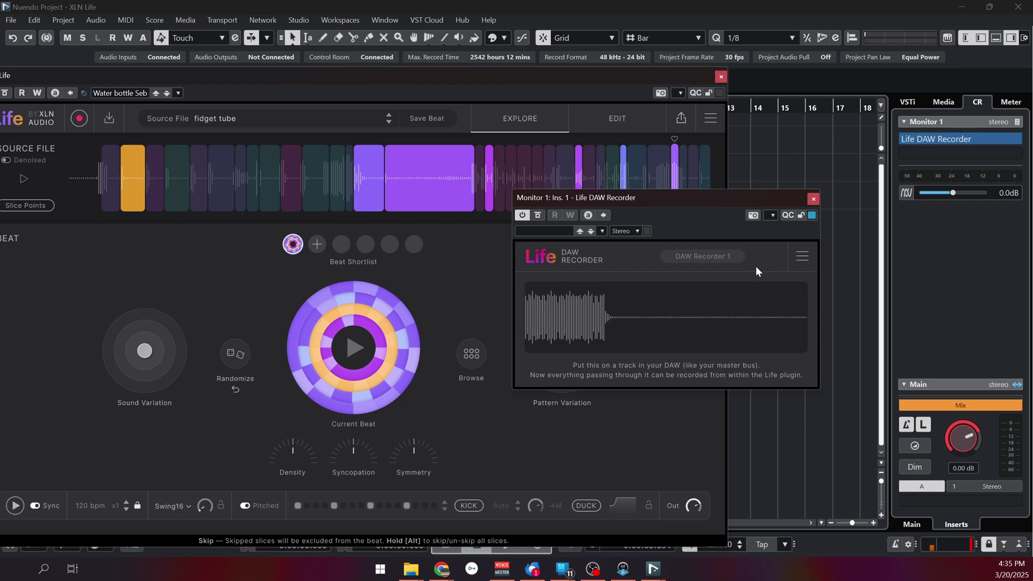
click(813, 198)
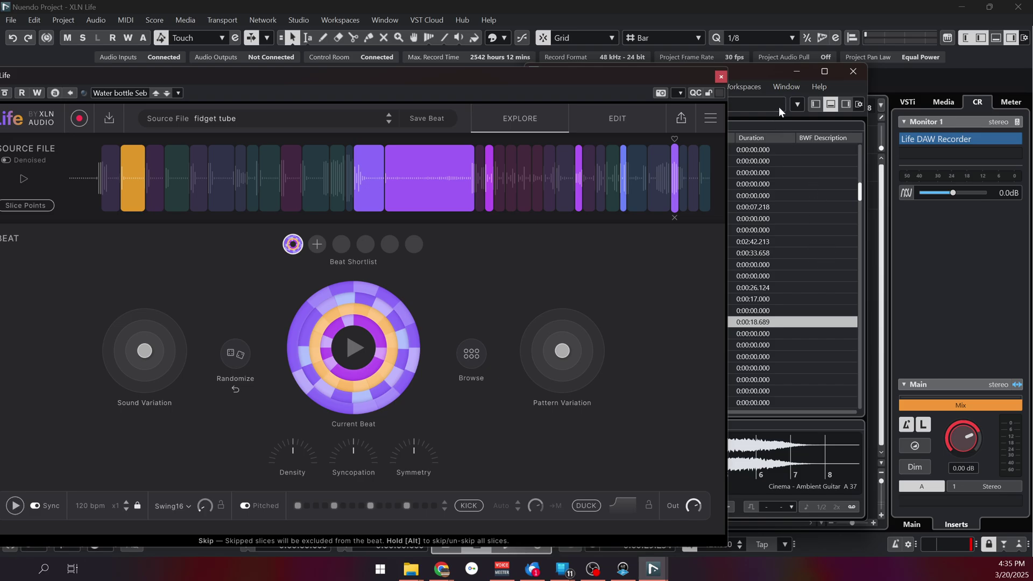
Move the MediaBay window right and search its results for 'per'.
drag(759, 69, 962, 61)
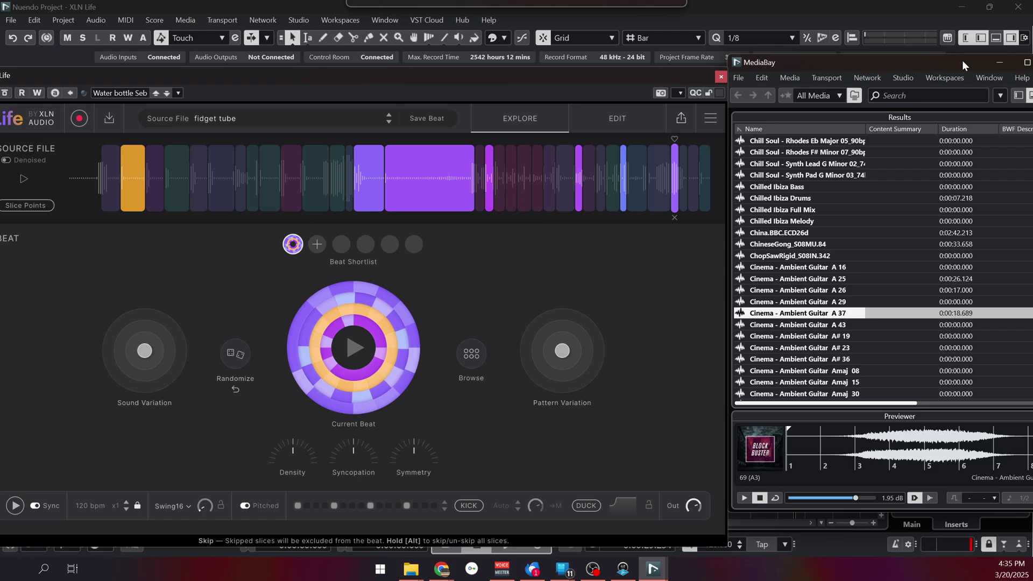
scroll(841, 313, down, 4)
scroll(812, 293, up, 12)
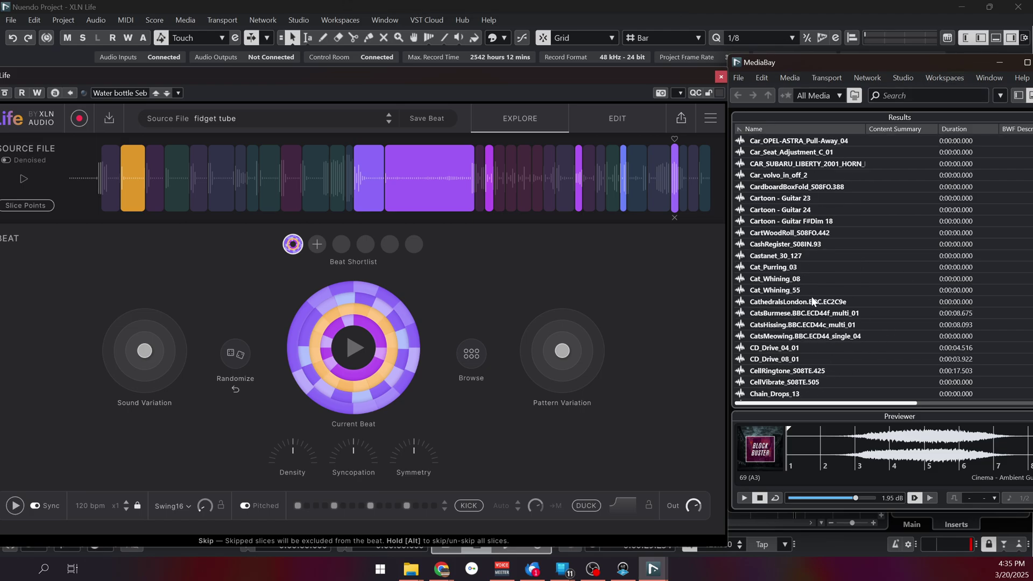
scroll(812, 290, up, 7)
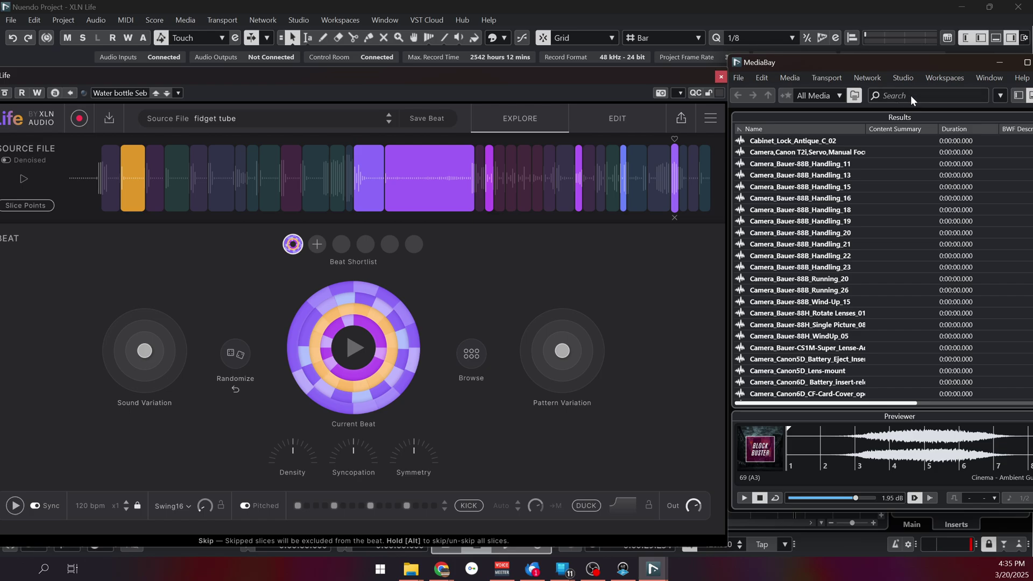
text(perc)
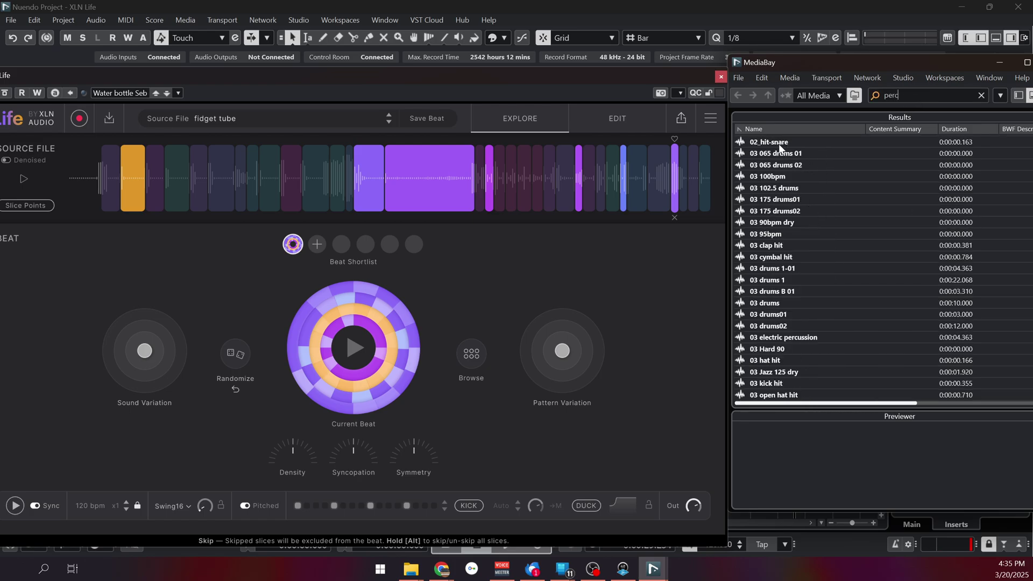
Preview perc results from 02_hit-snare through 03 Jazz 125 dry.
click(779, 143)
click(779, 167)
click(777, 210)
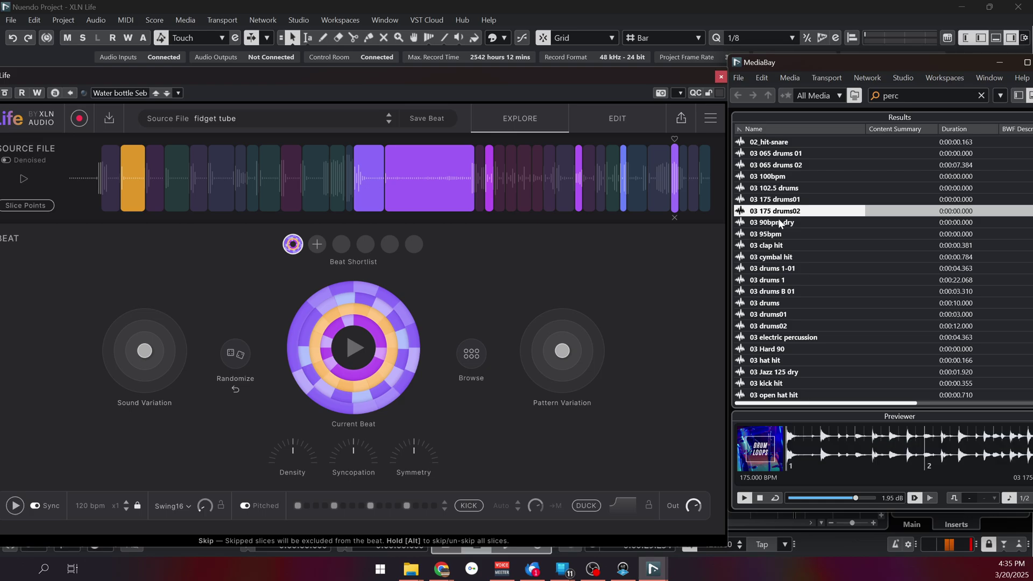
click(772, 236)
click(780, 243)
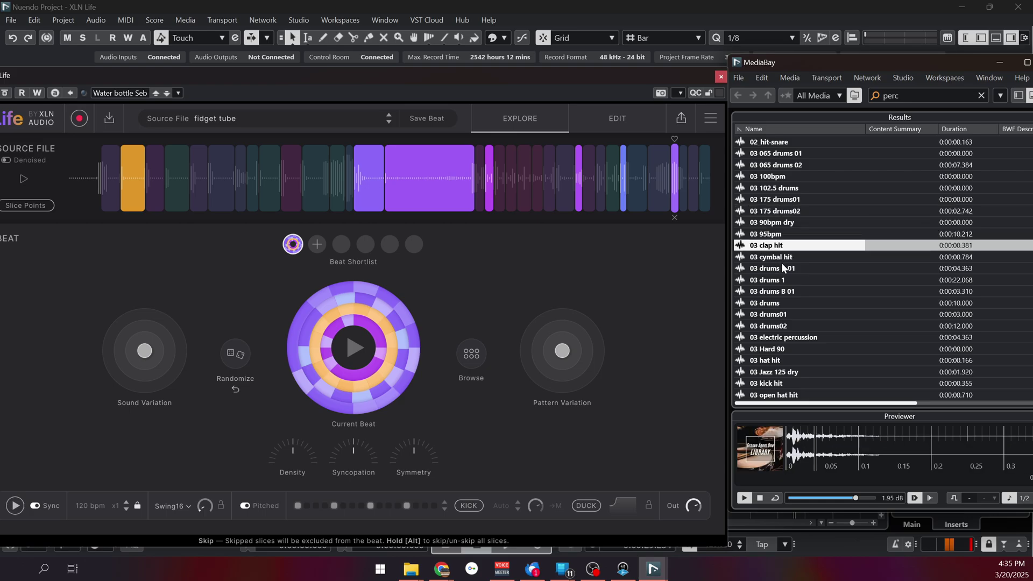
click(775, 291)
click(769, 314)
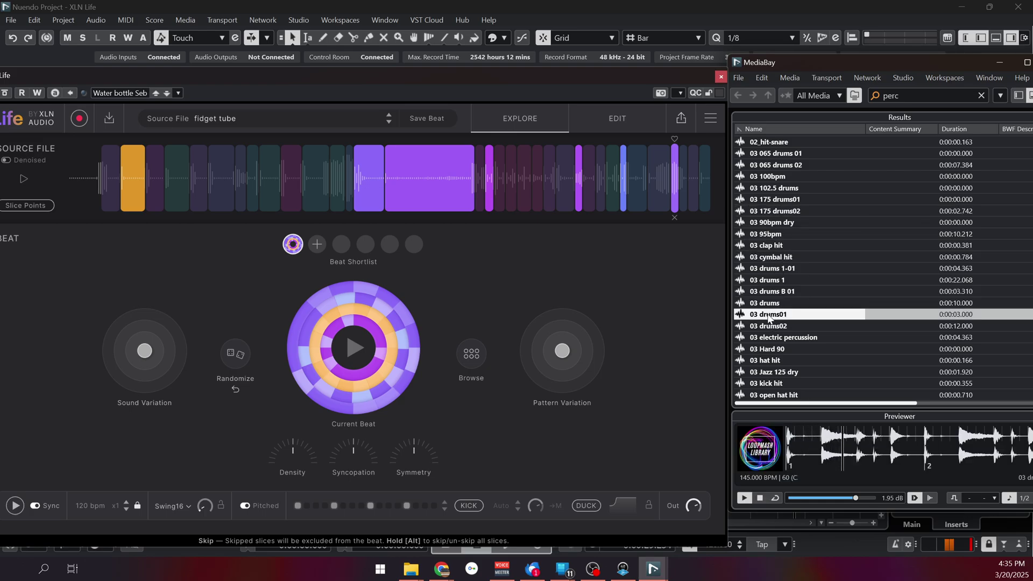
click(767, 350)
click(767, 371)
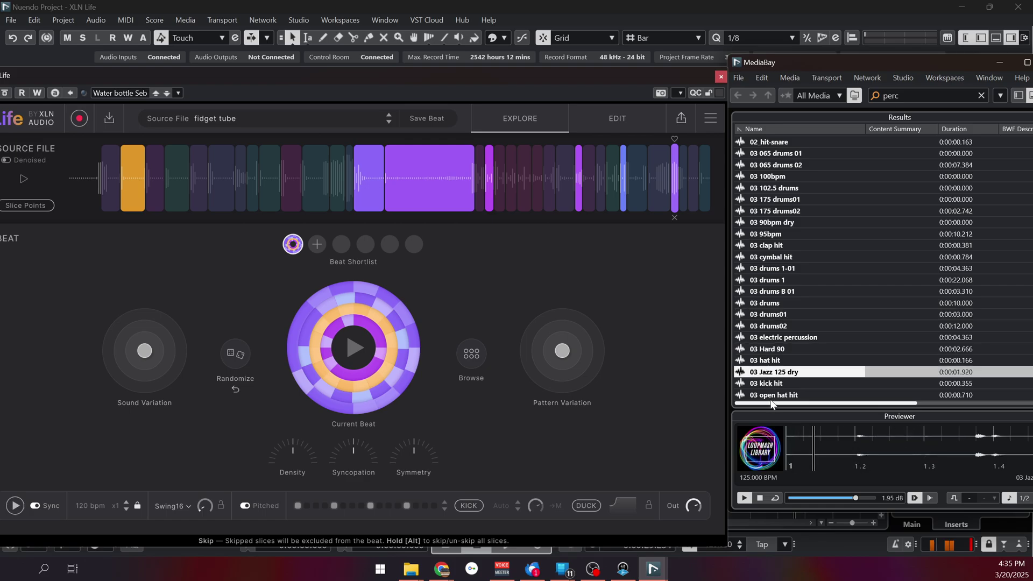
Preview 03-dt hat, 030 and 031 Construction Kit SK, then shift the Life window right.
scroll(769, 360, down, 3)
click(774, 336)
click(786, 359)
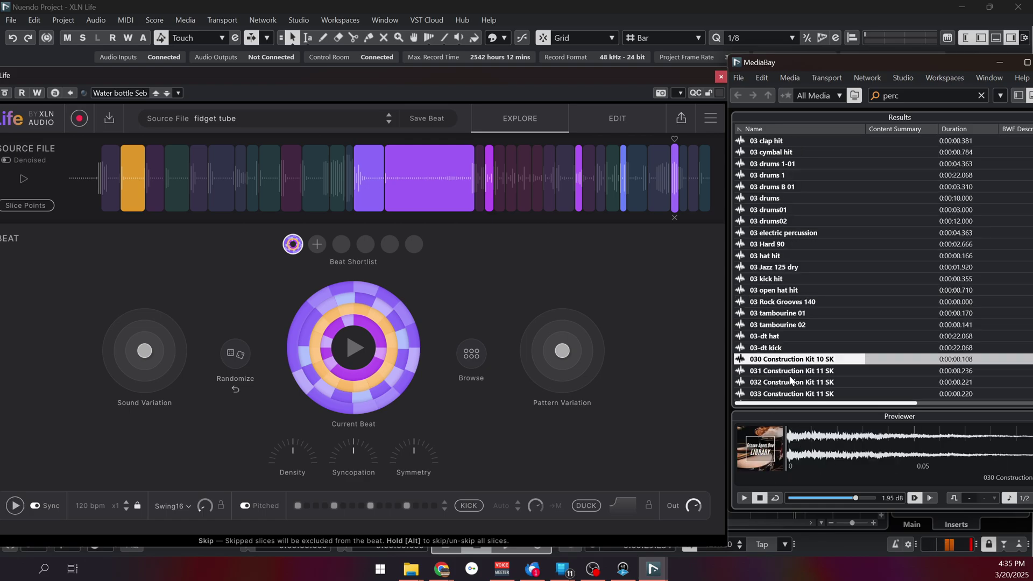
click(789, 371)
scroll(788, 349, down, 7)
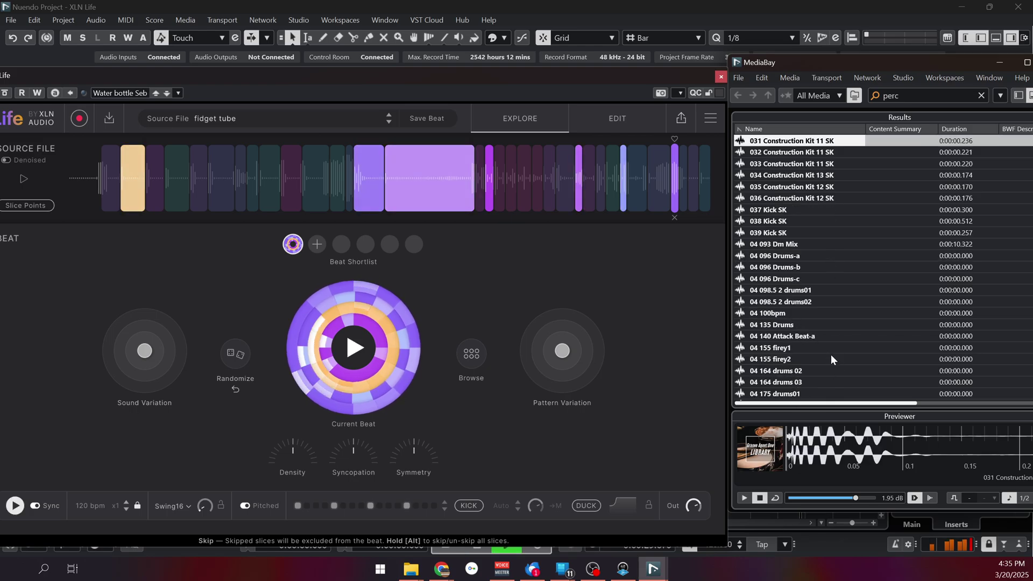
drag(251, 76, 326, 74)
Import the DAW recorder's last 30 seconds, trim both ends, and load it as the source.
click(153, 115)
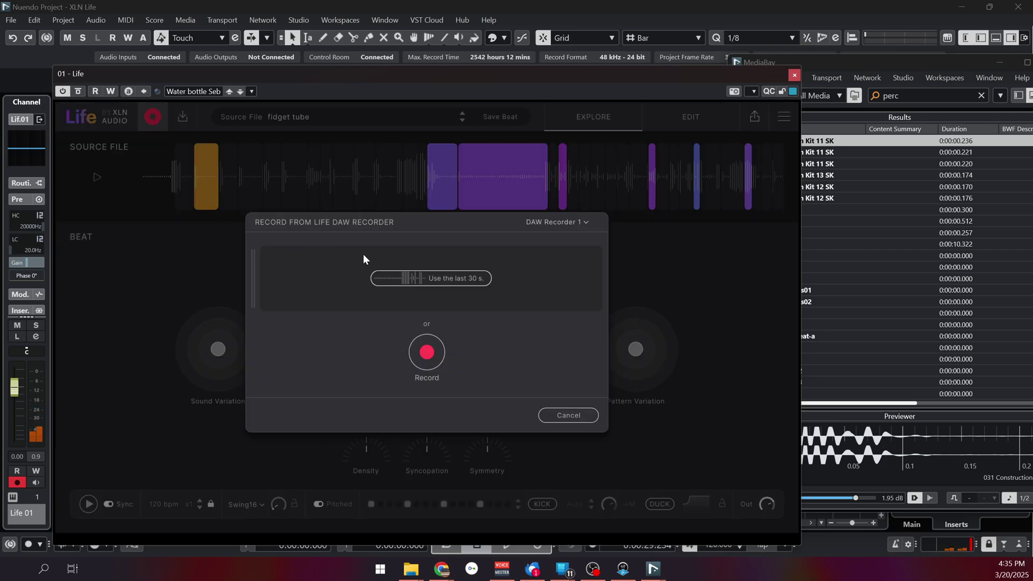
click(444, 280)
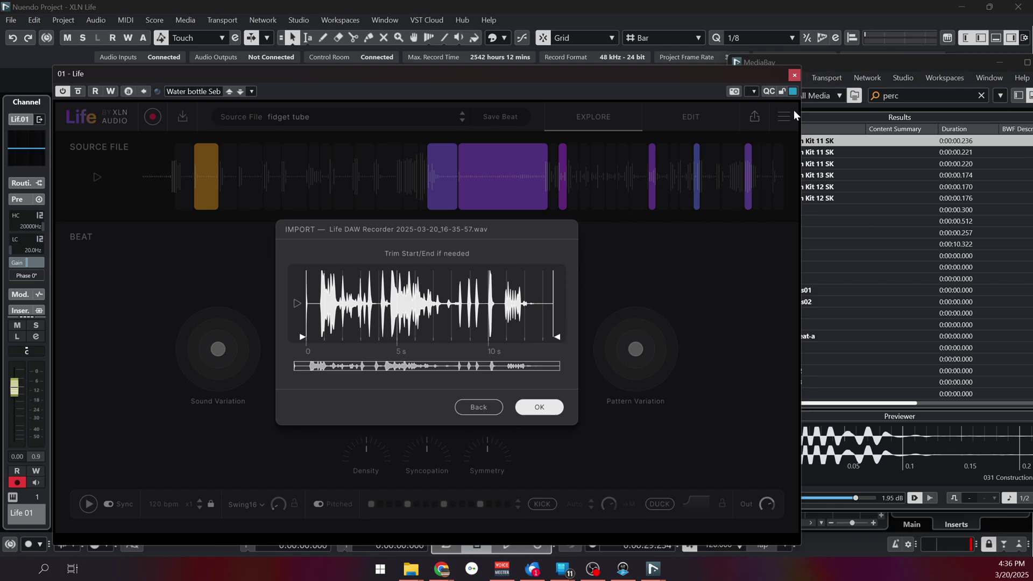
click(298, 303)
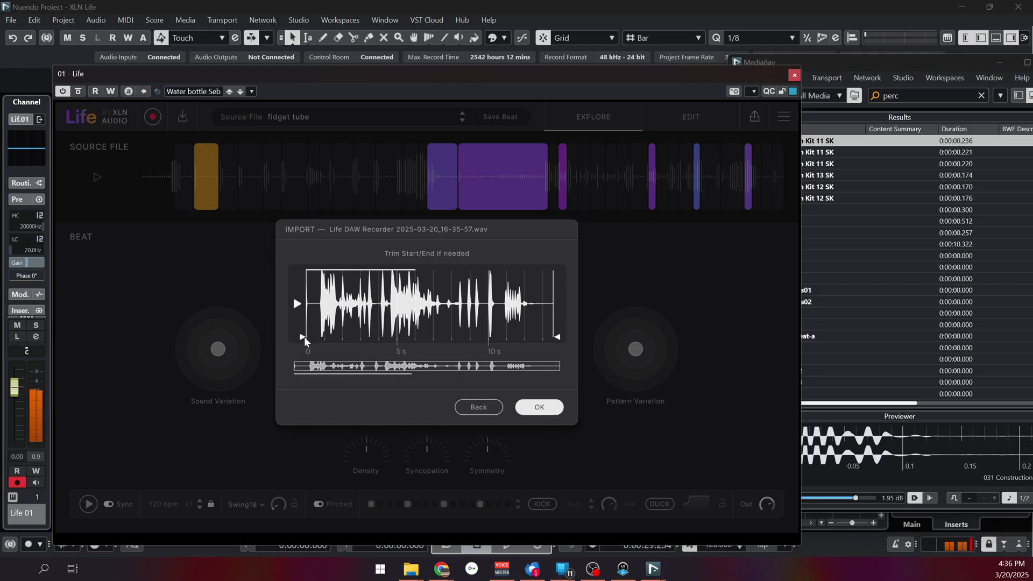
drag(303, 337, 315, 337)
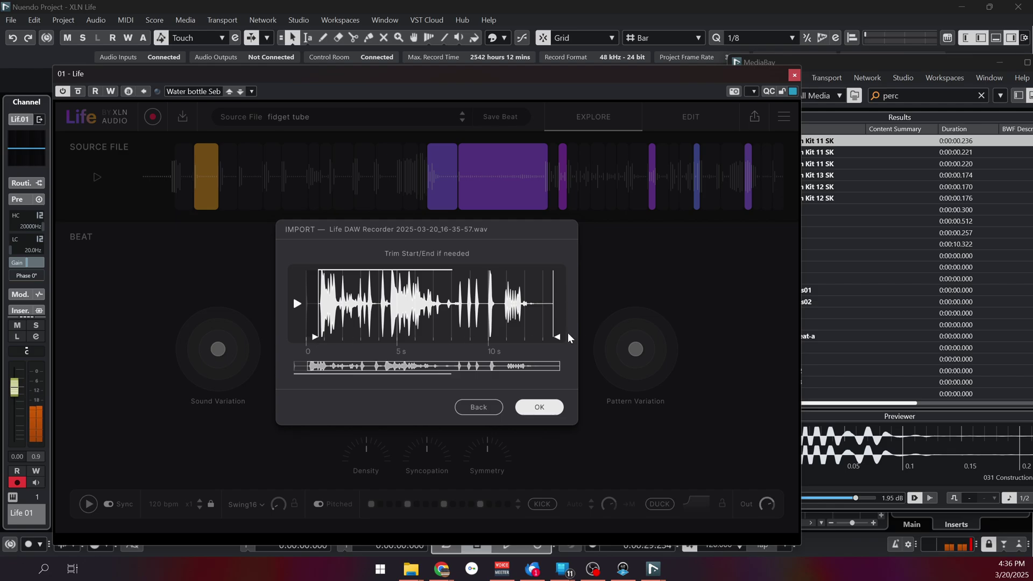
drag(555, 340, 540, 340)
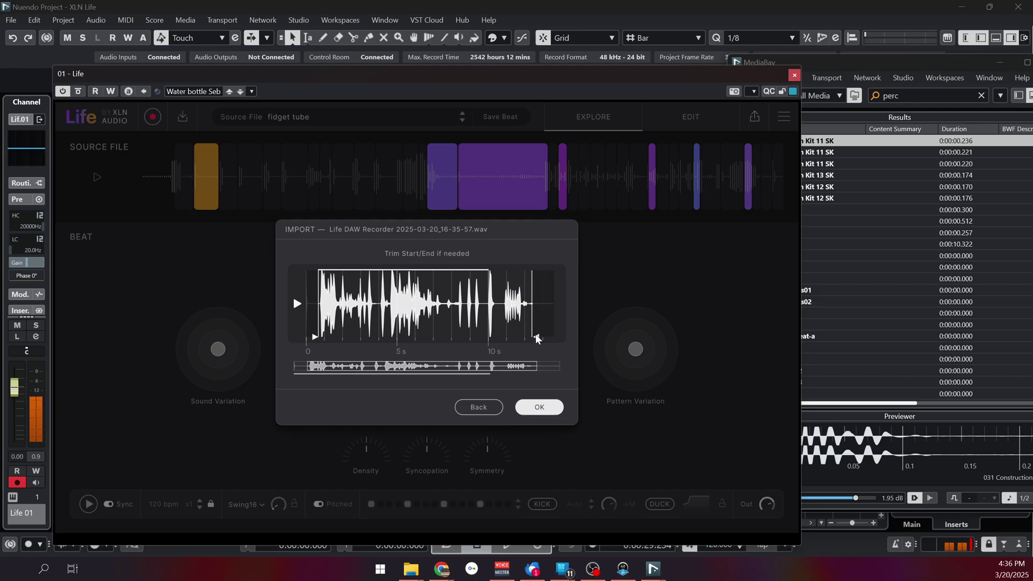
click(539, 407)
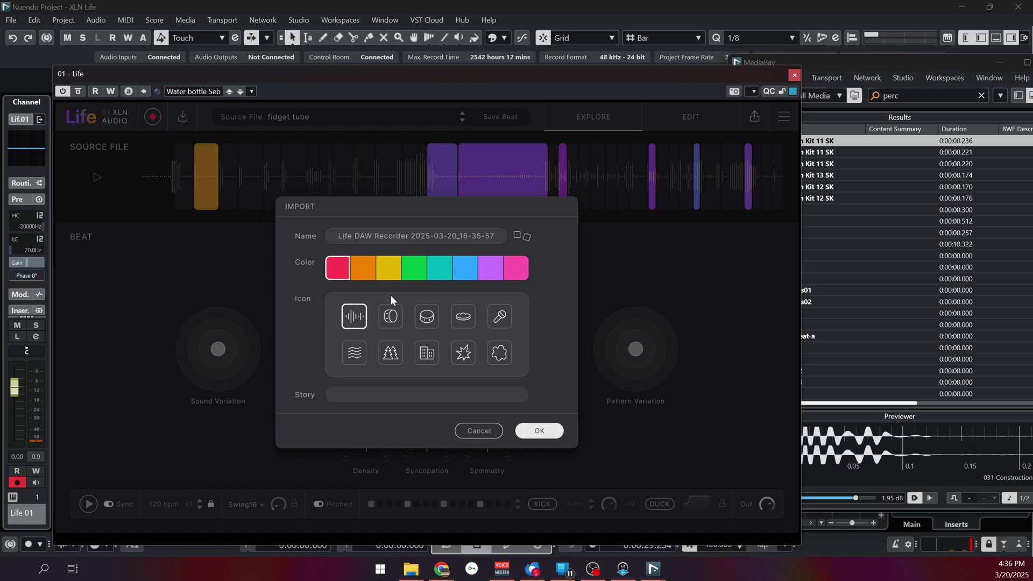
click(539, 430)
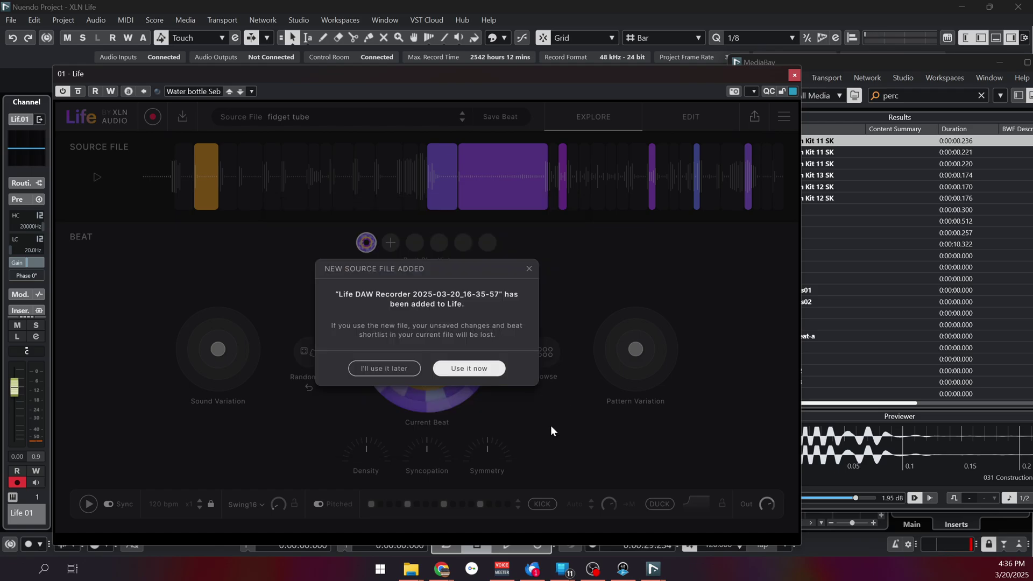
click(481, 370)
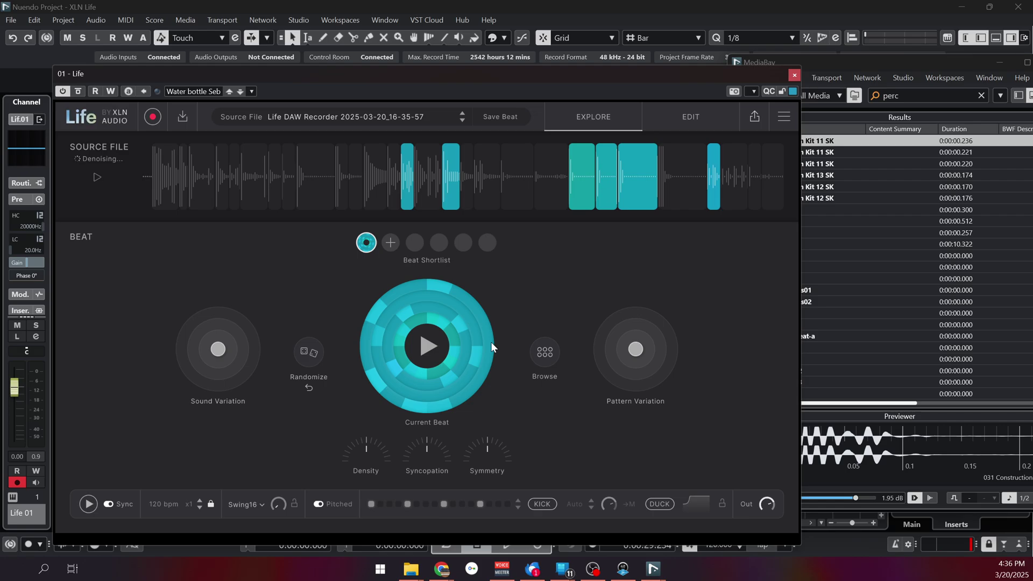
Audition suggested beats across two pages and keep the fourth beat on page two.
click(428, 346)
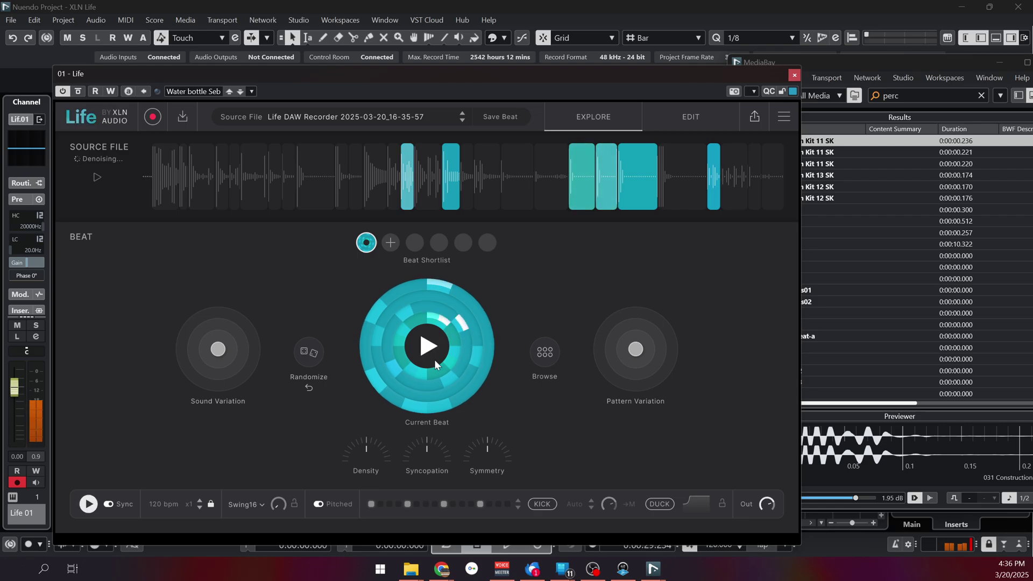
click(545, 353)
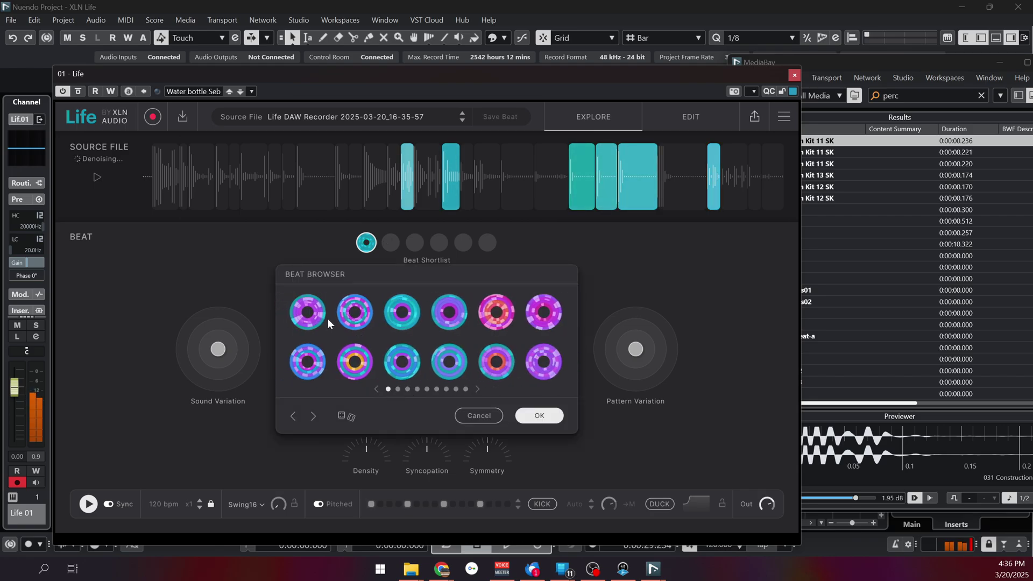
click(322, 317)
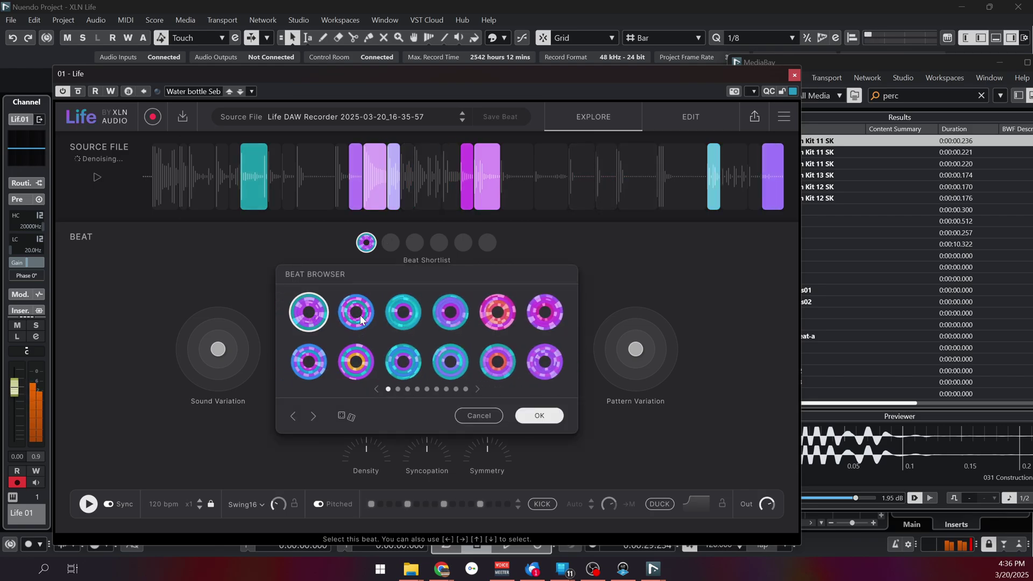
click(497, 312)
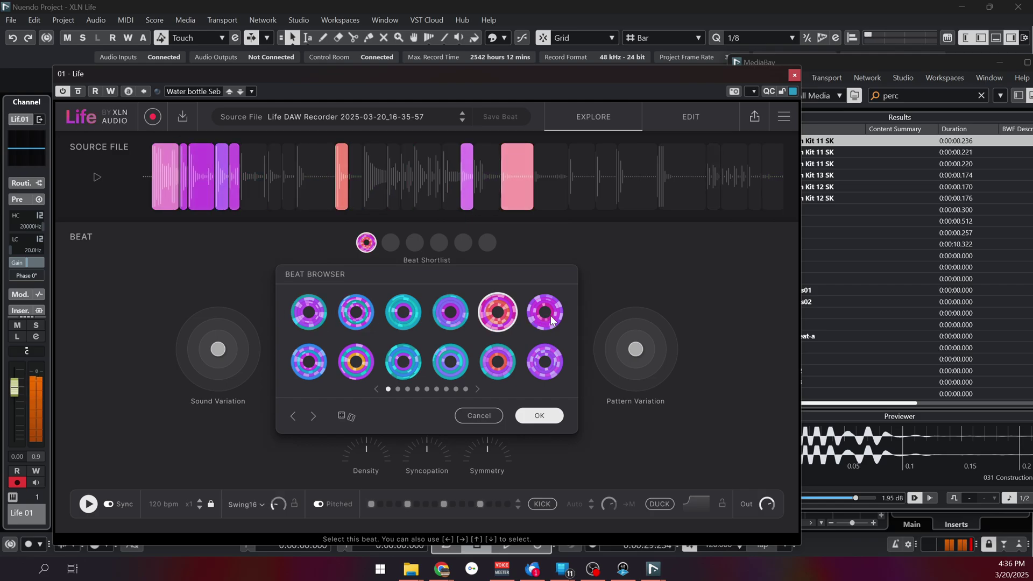
click(548, 317)
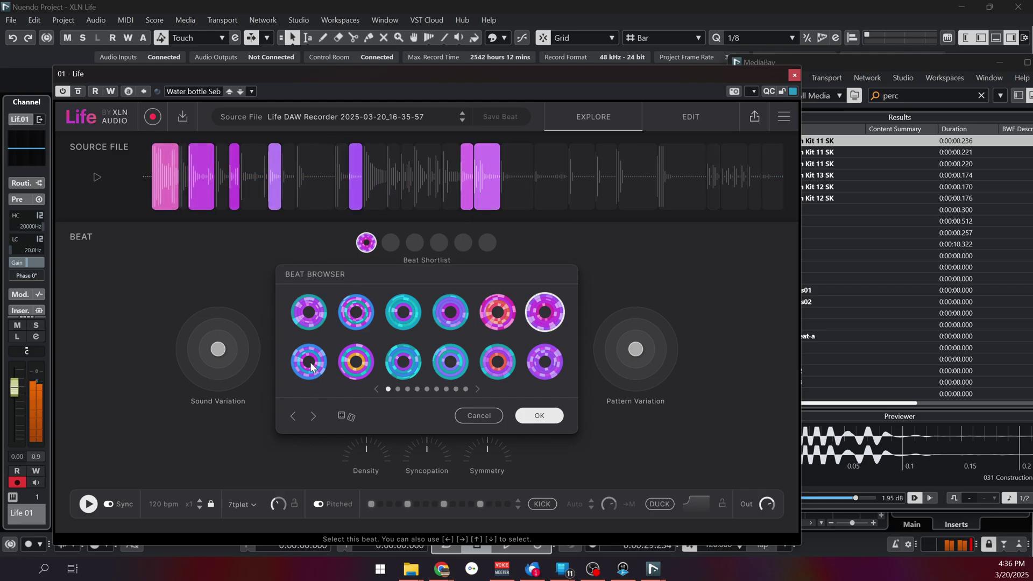
click(310, 366)
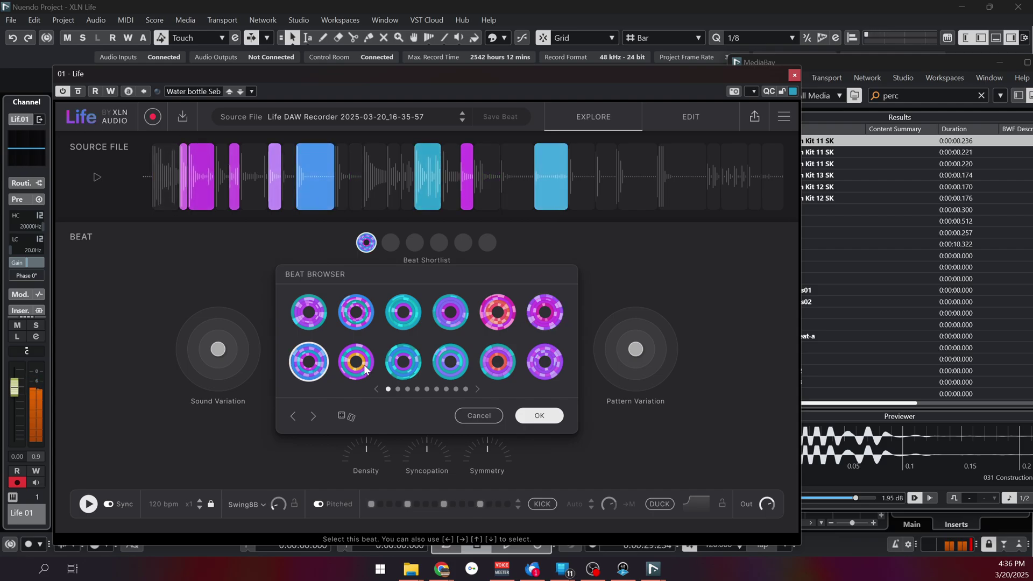
click(364, 369)
click(404, 364)
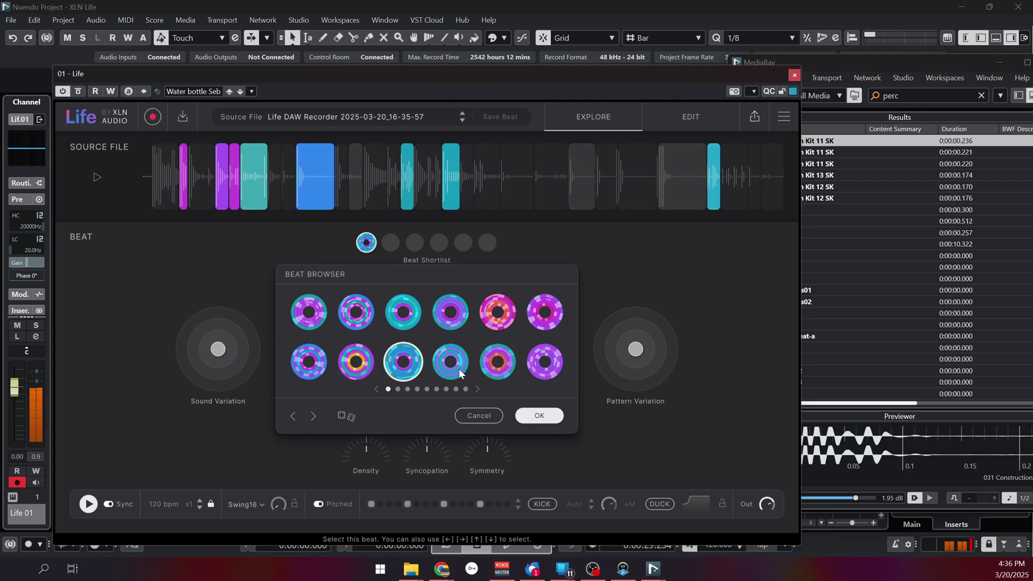
key(Down)
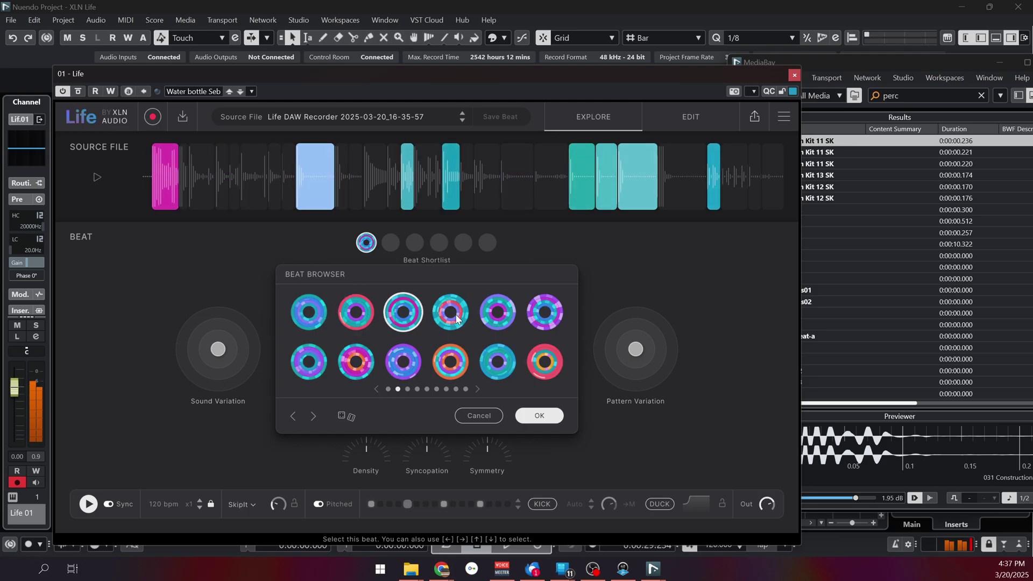
click(456, 319)
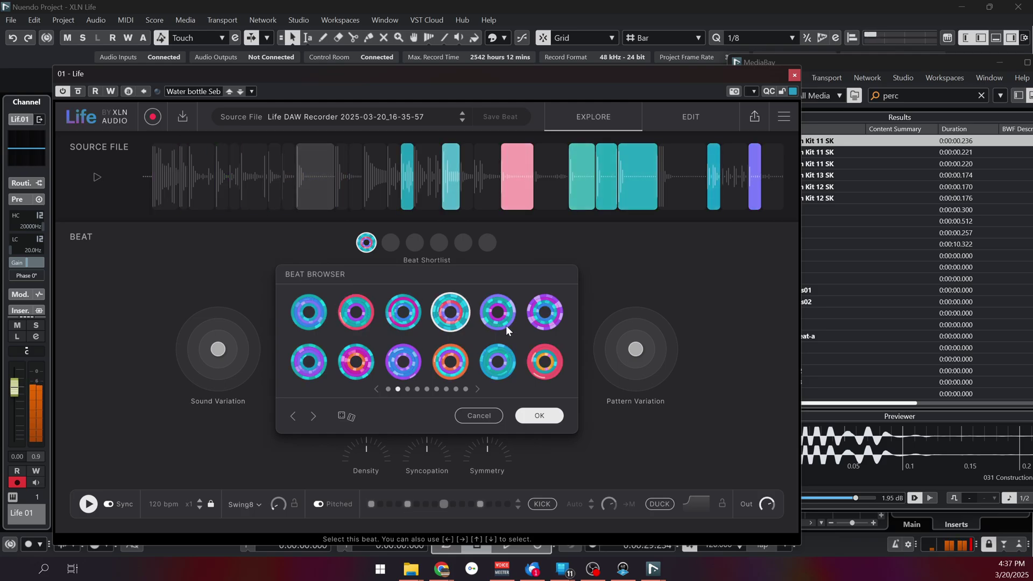
click(540, 416)
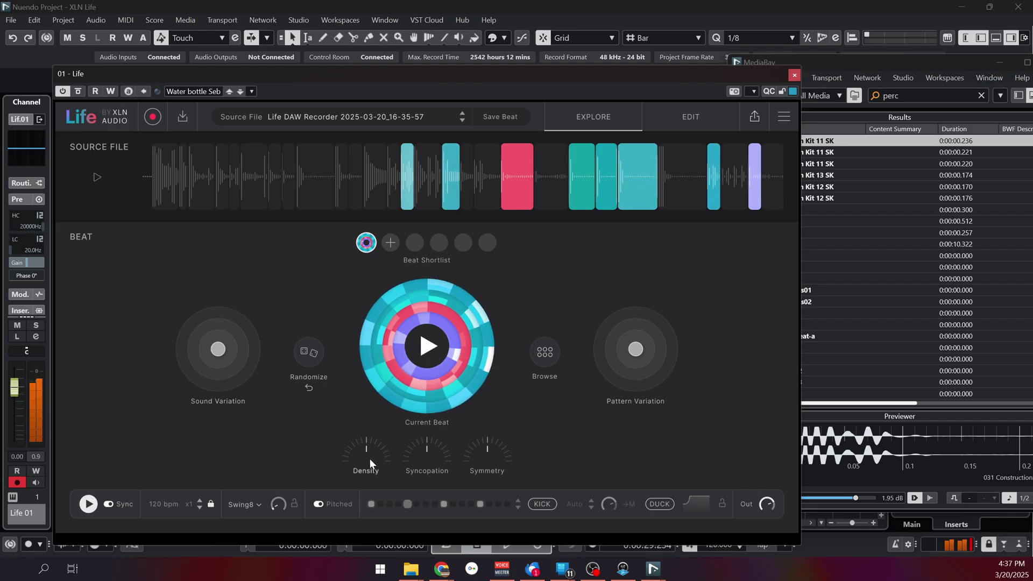
Lower the beat's Density to 24% and Syncopation to 32%.
mouse_move(372, 451)
drag(372, 450, 372, 495)
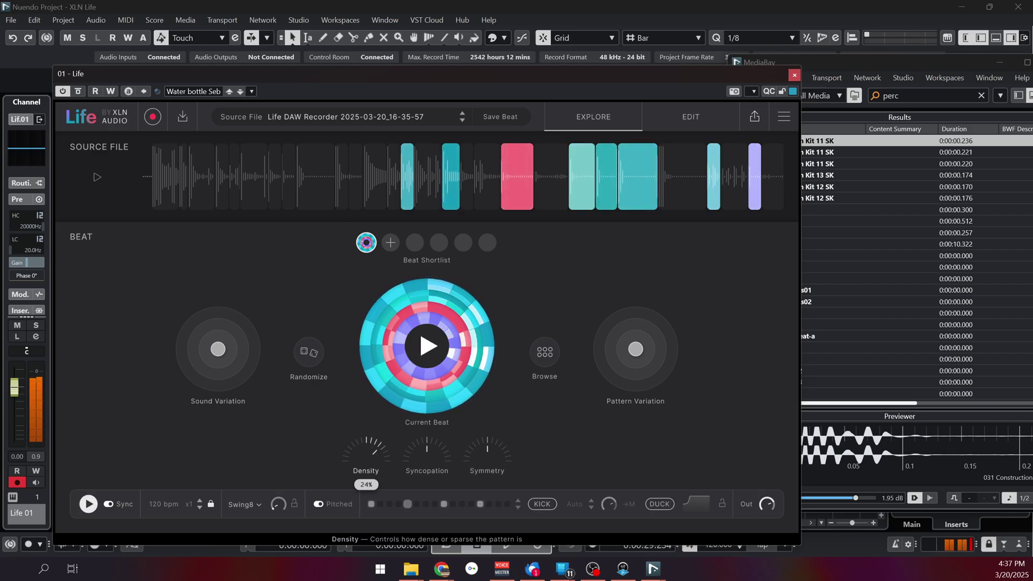
mouse_move(427, 450)
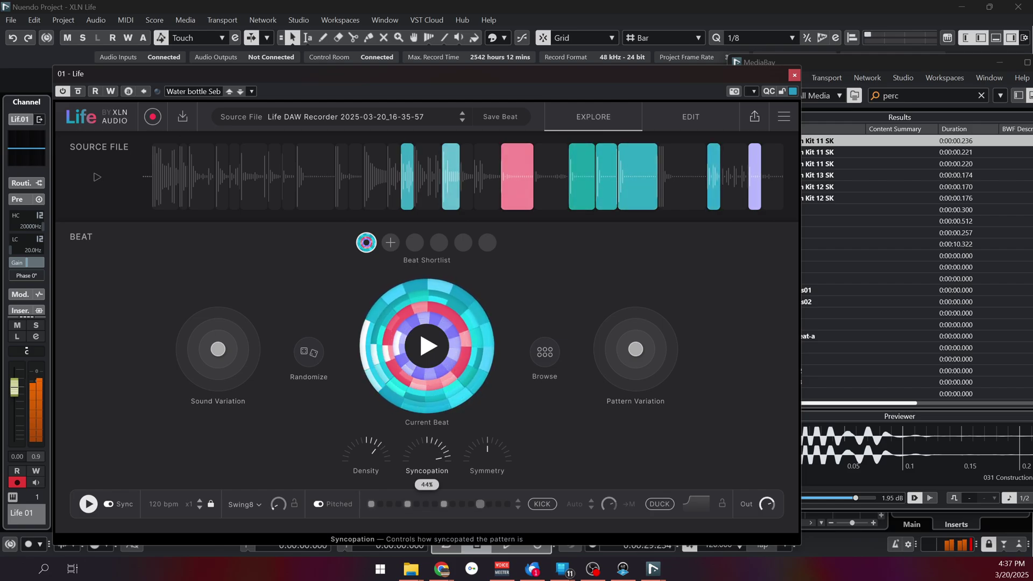
drag(427, 451, 426, 476)
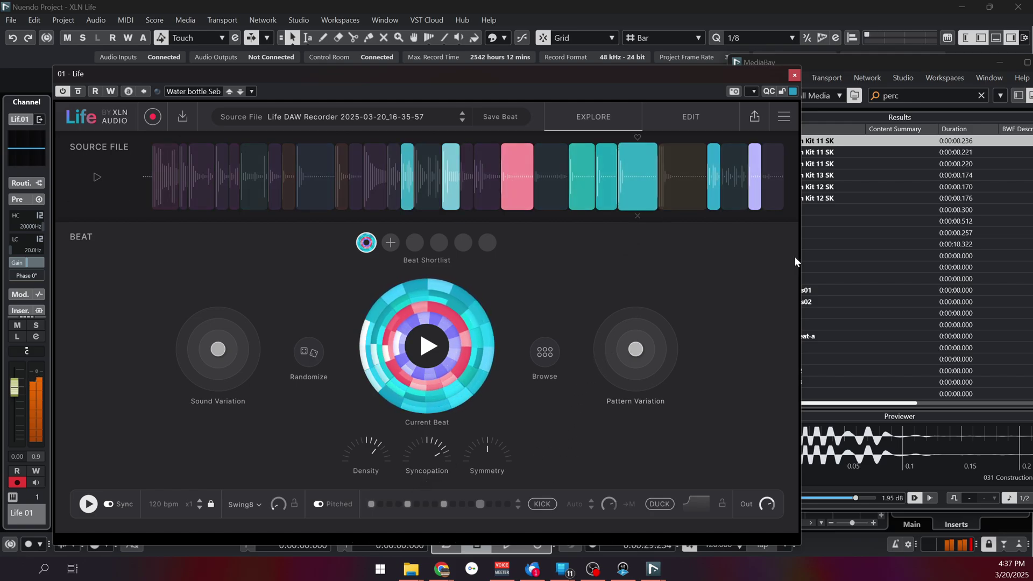
Render the 120 bpm Swing8 beat as WAV and place it on track 2 at bar 7.
drag(654, 73, 732, 218)
click(831, 261)
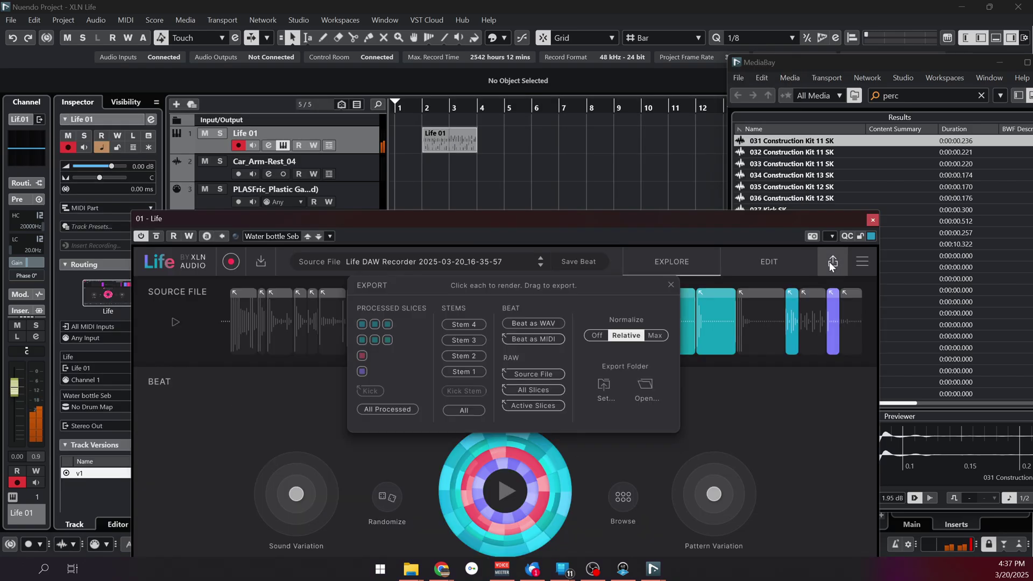
click(537, 322)
mouse_move(539, 321)
mouse_down()
mouse_move(533, 173)
mouse_move(546, 170)
mouse_up()
click(601, 384)
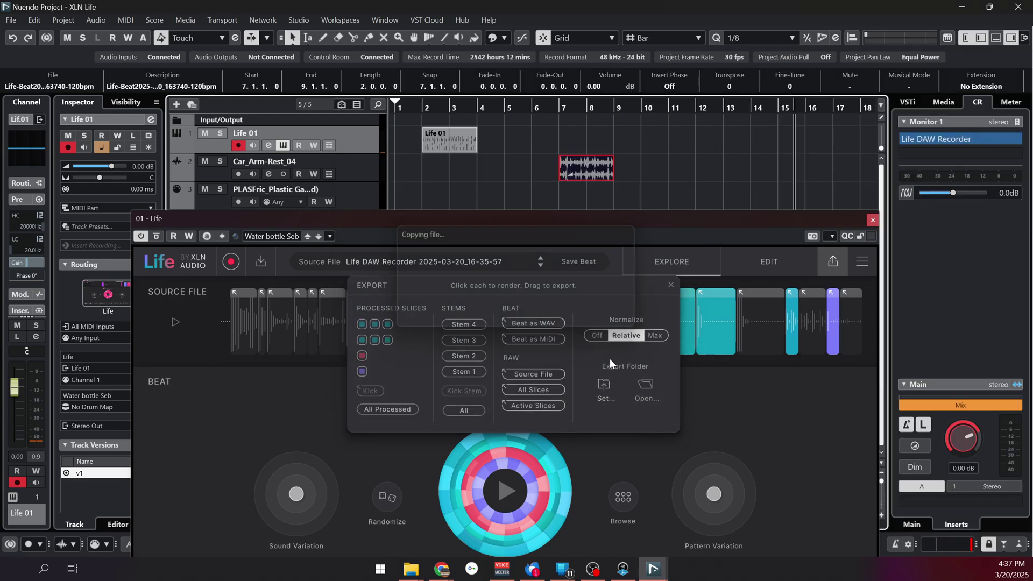
drag(669, 226, 657, 74)
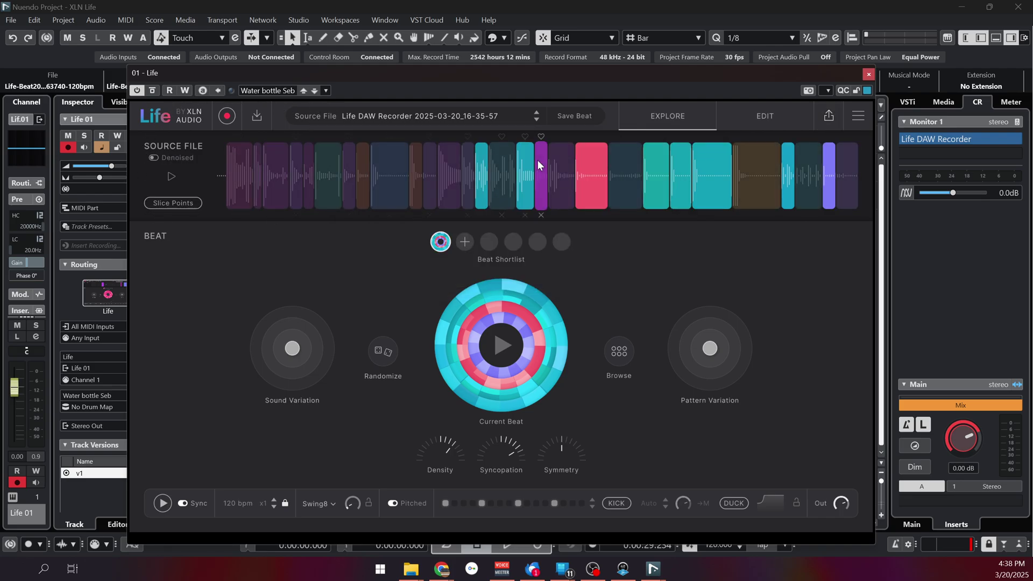
drag(617, 66, 625, 54)
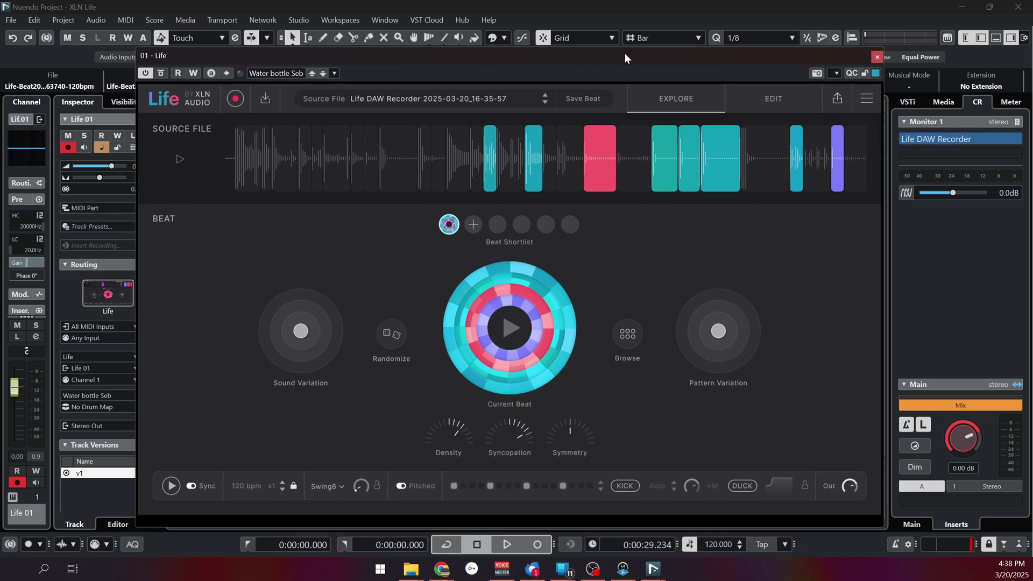